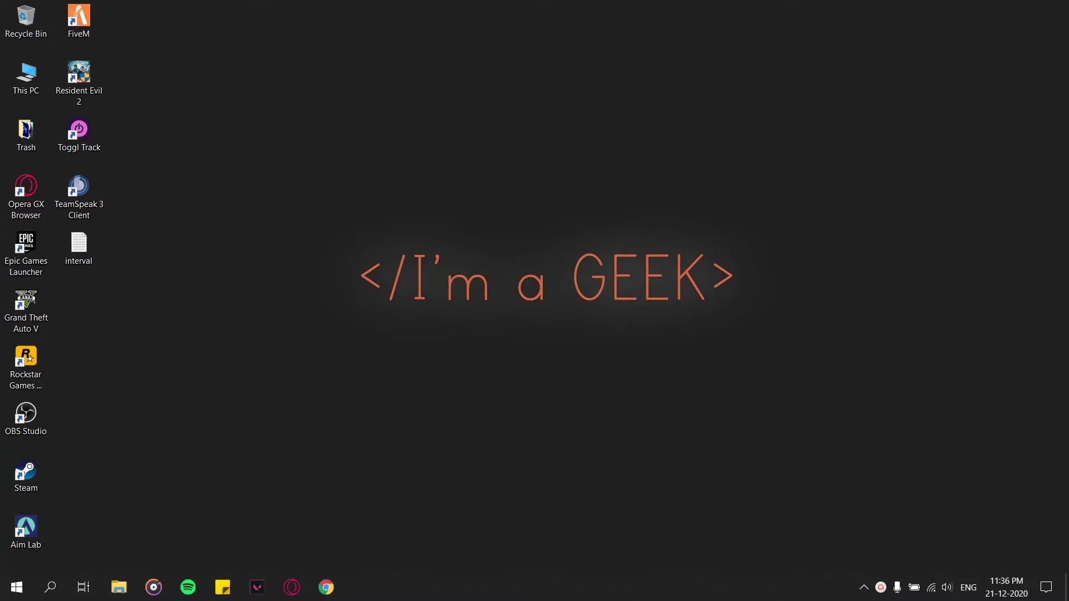
Open Chrome and run a Google search for greenshot.
click(326, 589)
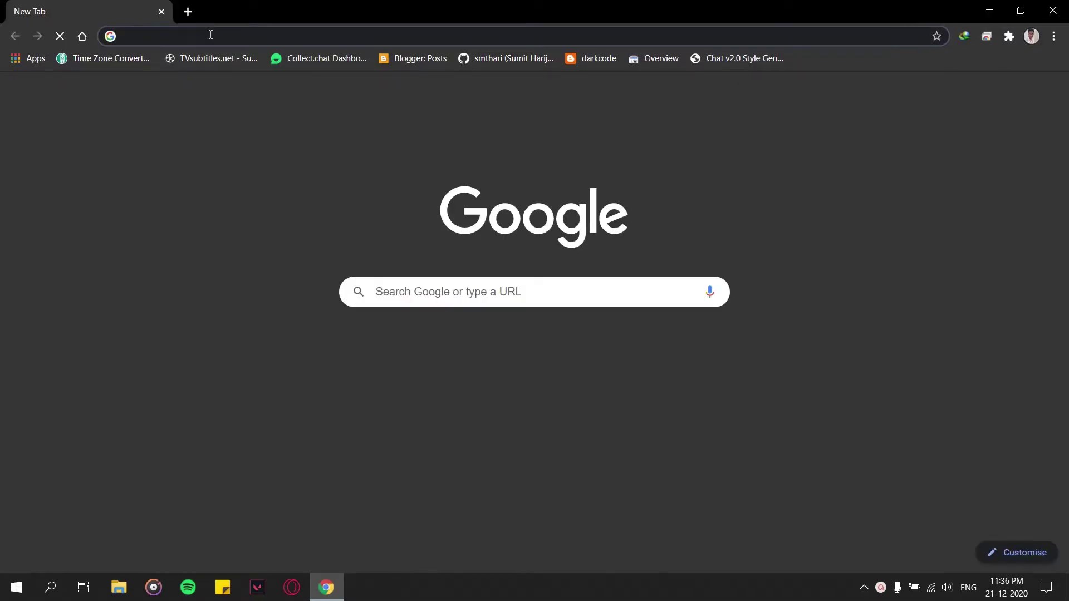
click(211, 35)
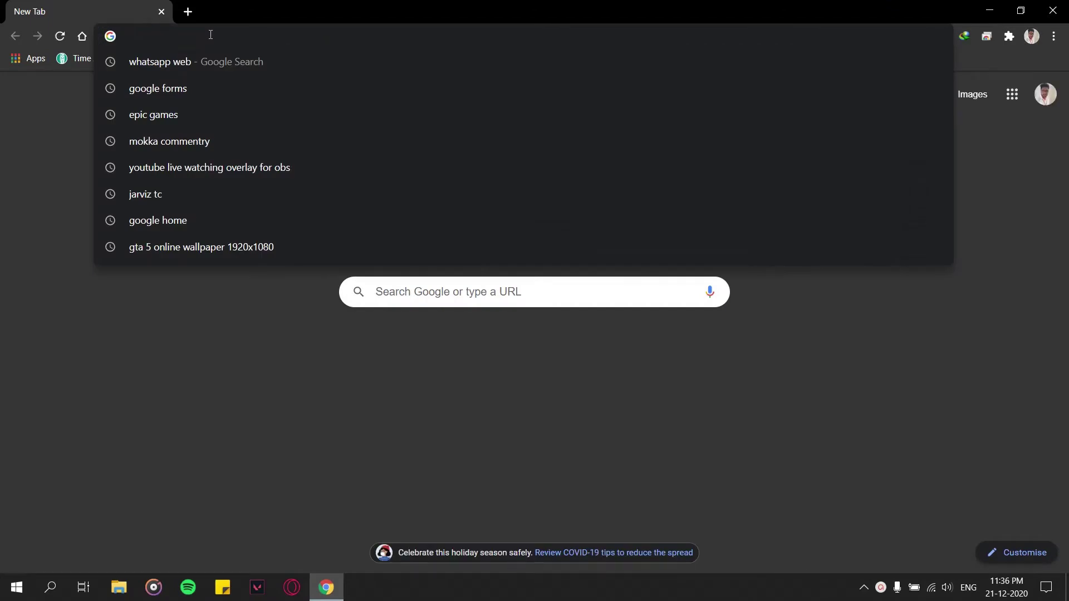
text(gfe)
key(BackSpace)
key(BackSpace)
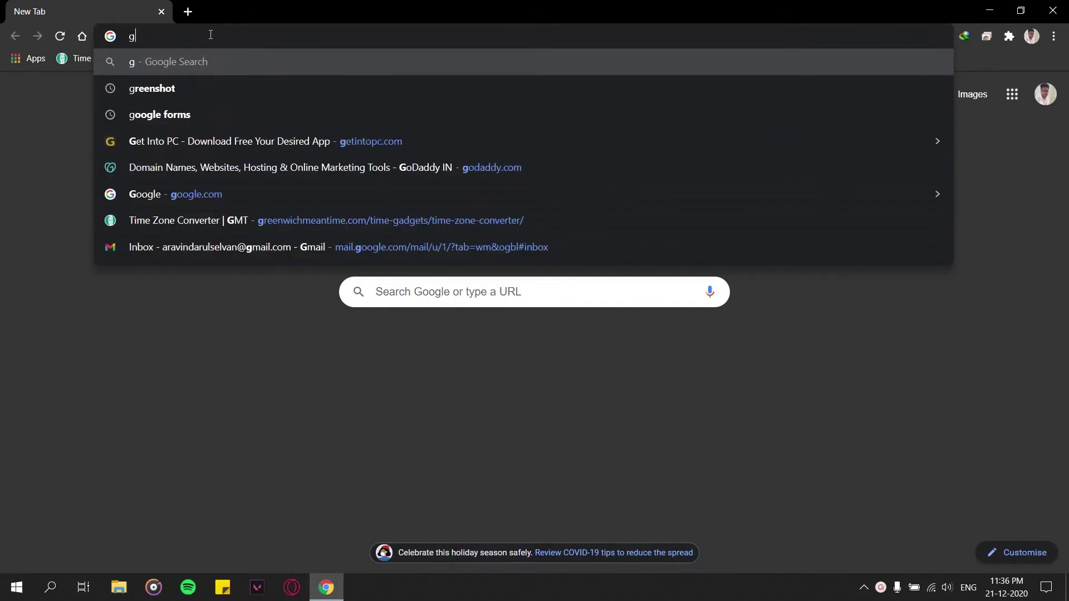
text(reenshot)
key(Return)
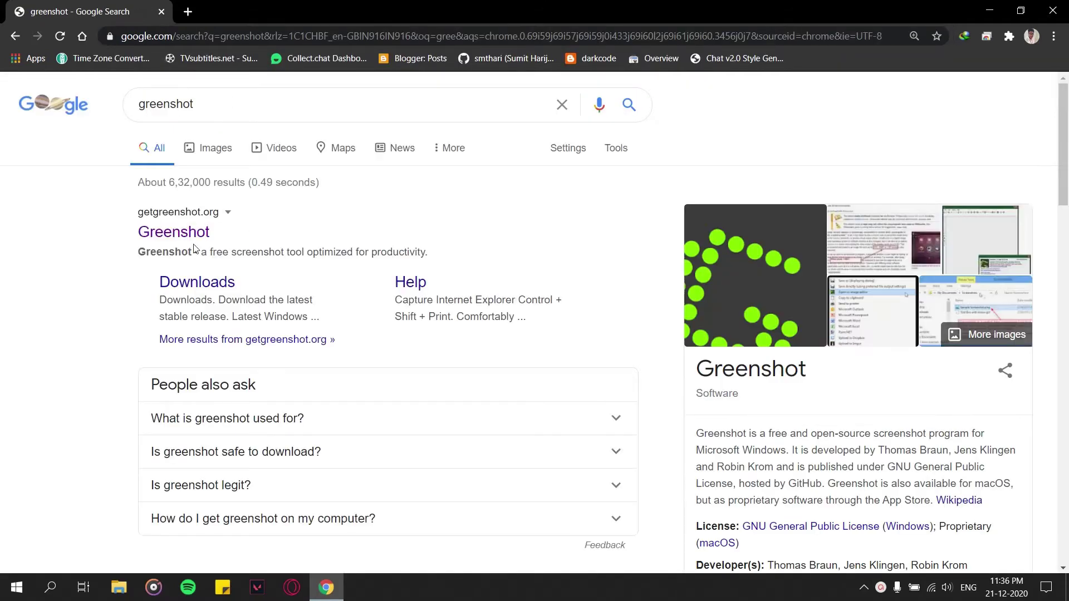
Open the getgreenshot.org website from the search results and go to its downloads page.
click(186, 238)
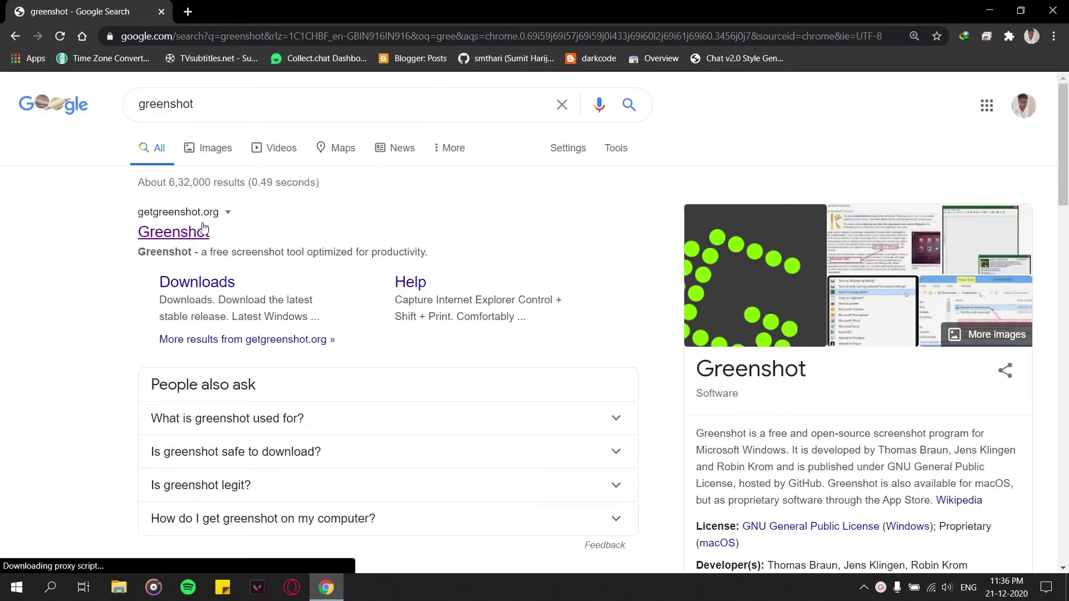
click(198, 231)
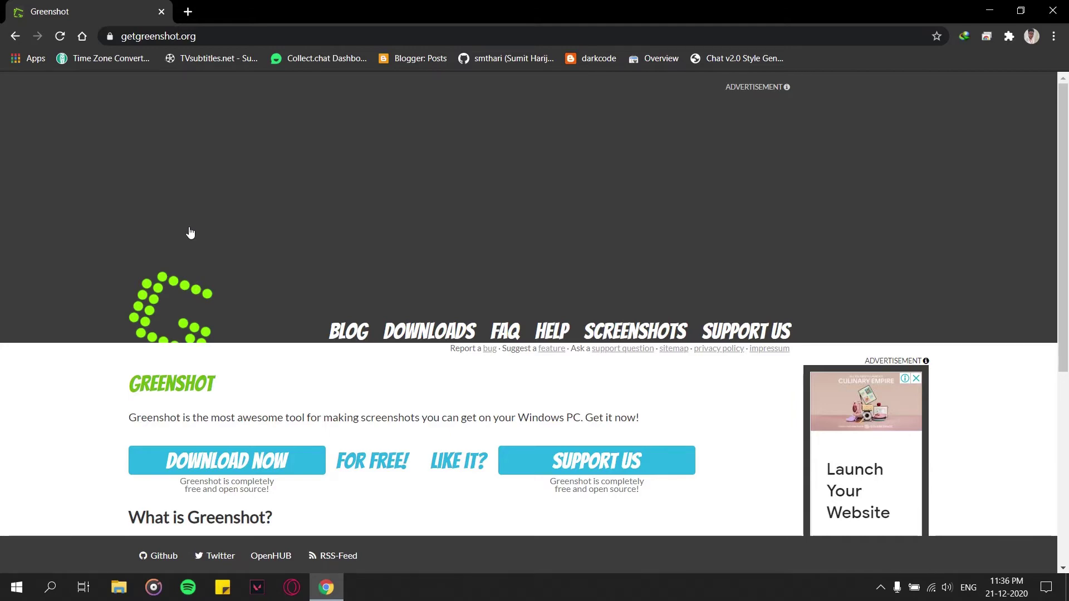
scroll(190, 232, down, 4)
click(284, 255)
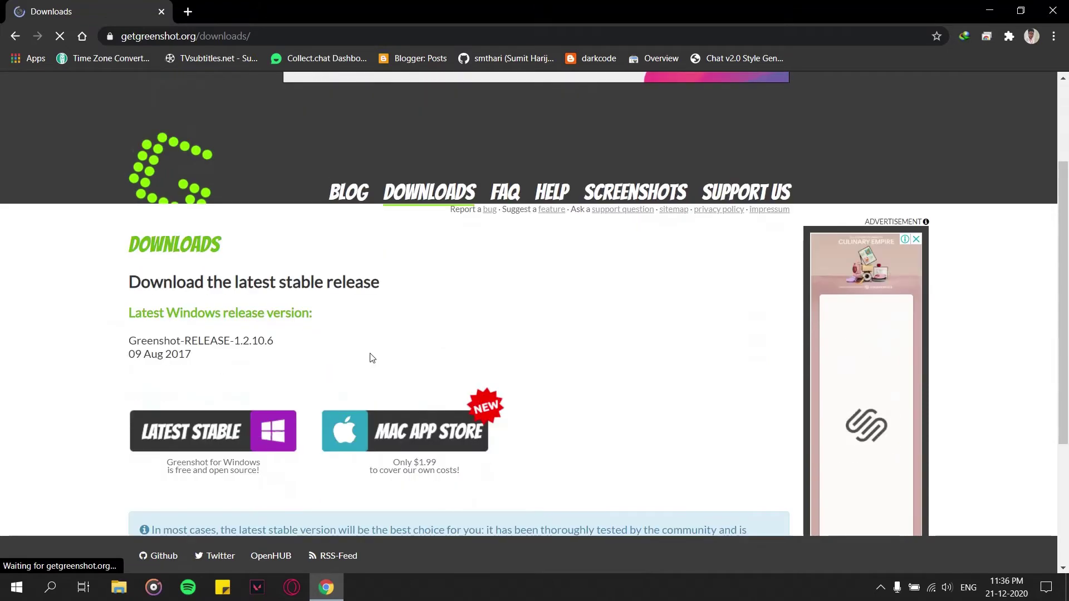
Download the latest stable Windows installer of Greenshot and open the folder it is saved in.
scroll(515, 332, down, 1)
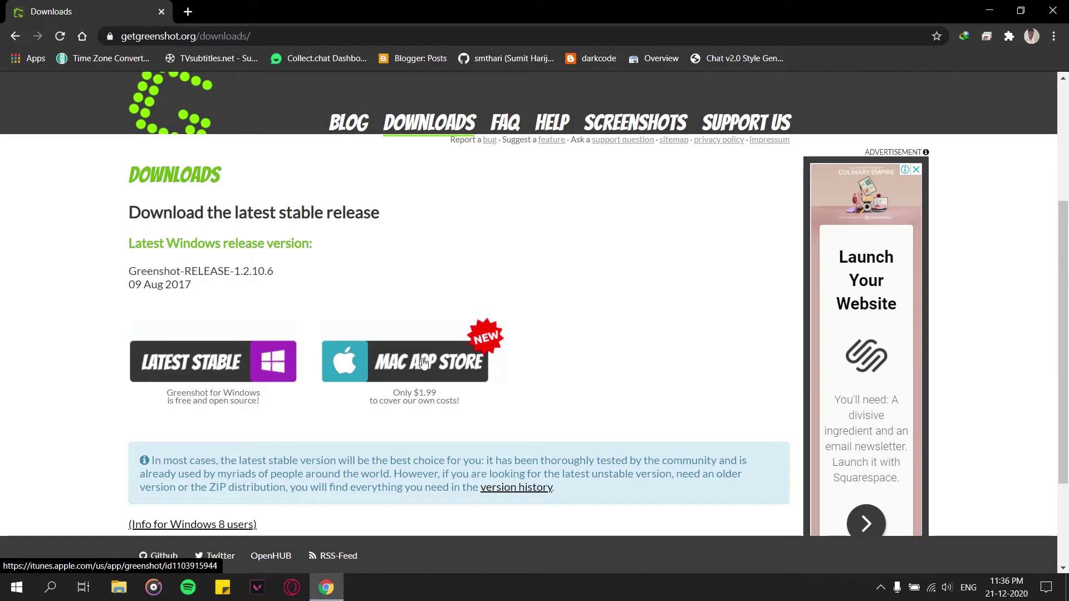
scroll(485, 345, down, 1)
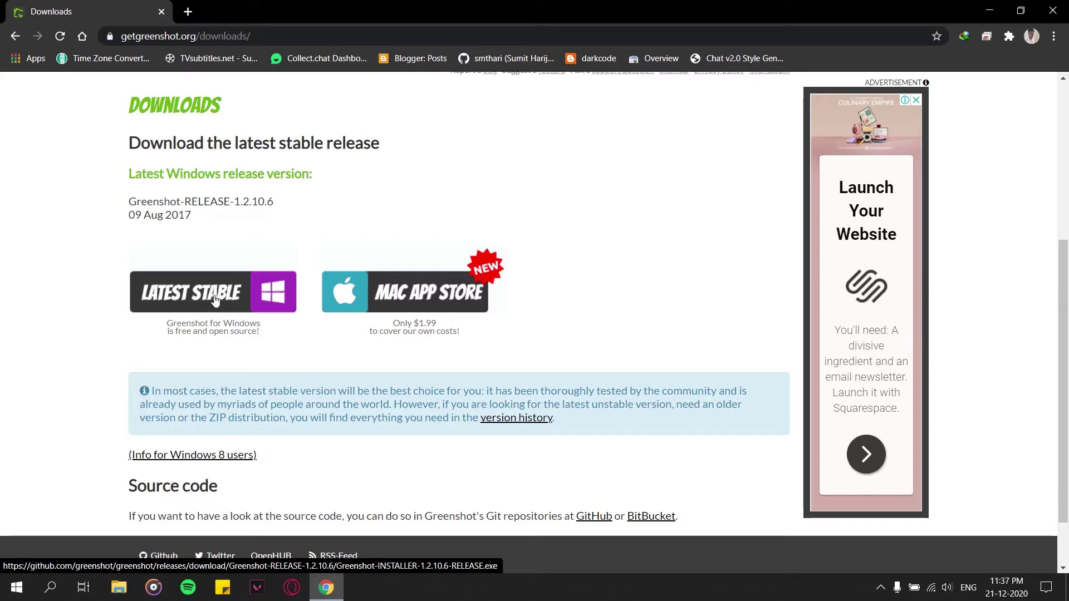
scroll(217, 300, down, 1)
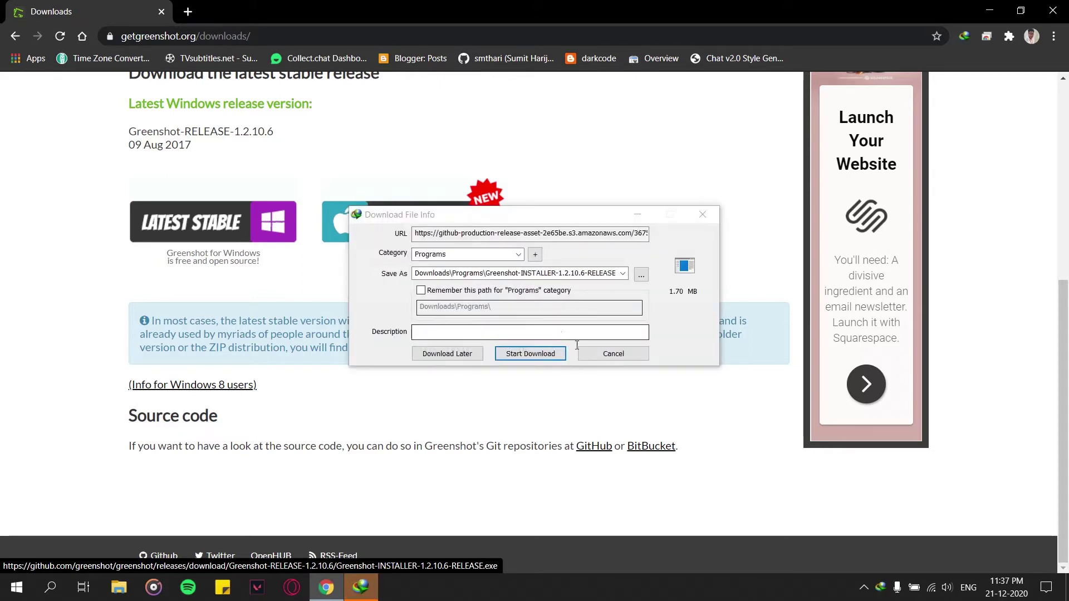
click(548, 356)
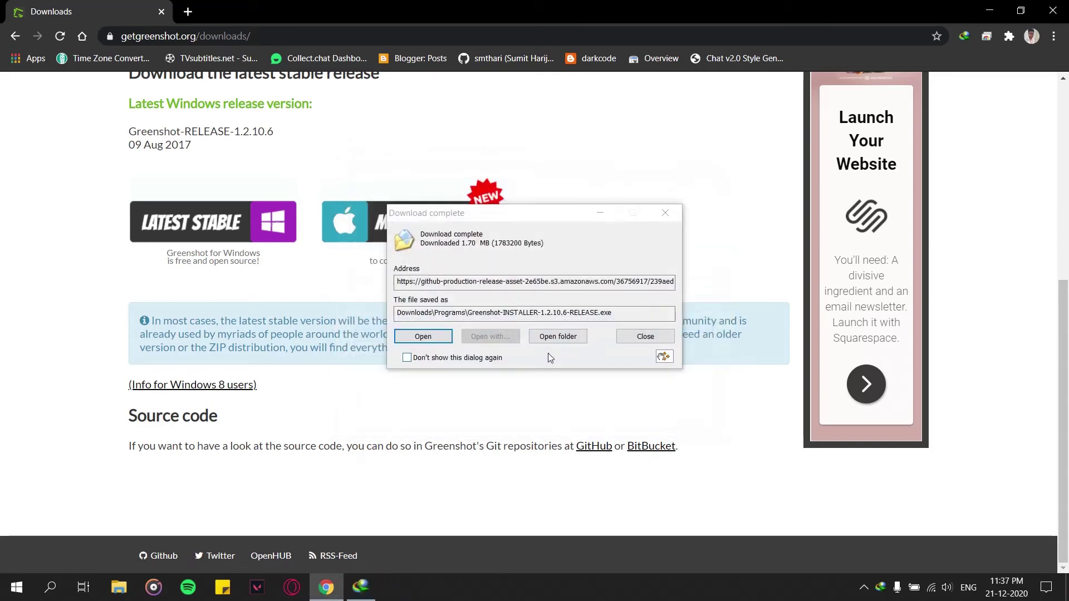
click(558, 341)
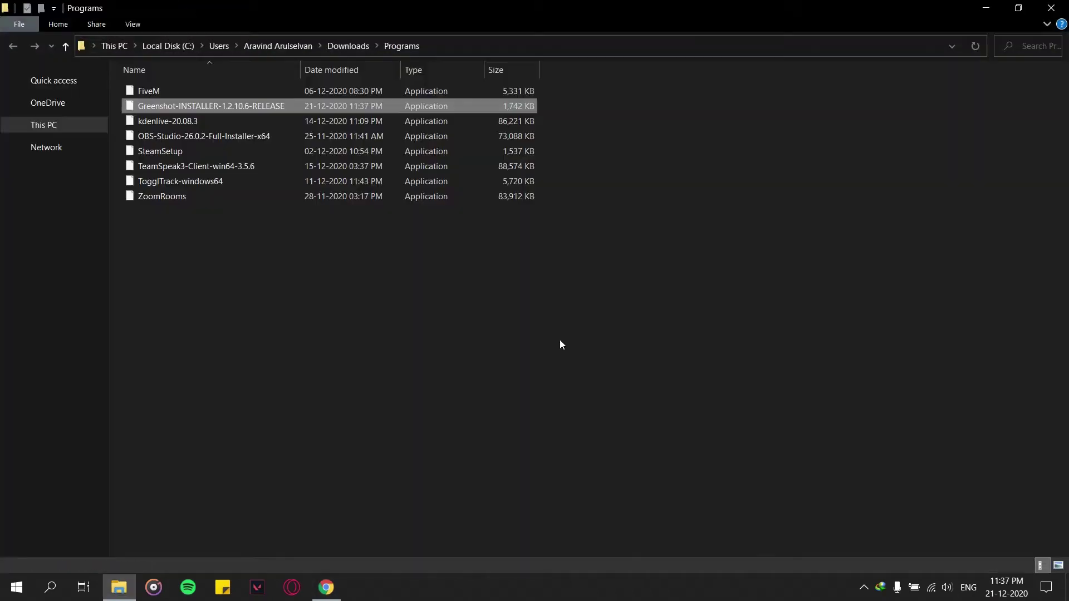
Run Greenshot-INSTALLER-1.2.10.6-RELEASE, dismiss the IObit Uninstaller notice and choose English as the setup language.
double_click(302, 105)
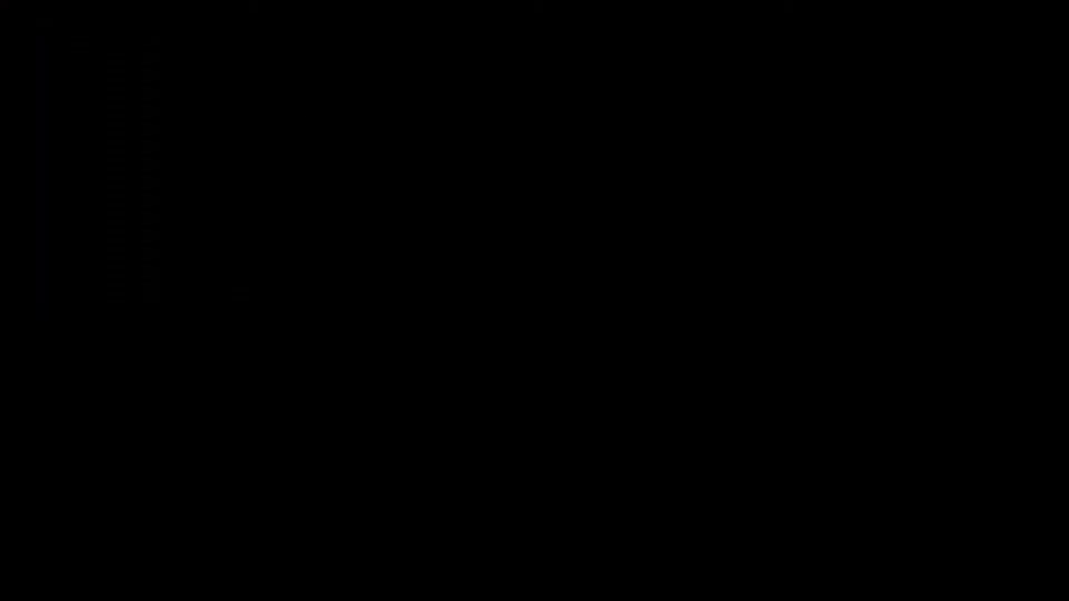
click(479, 379)
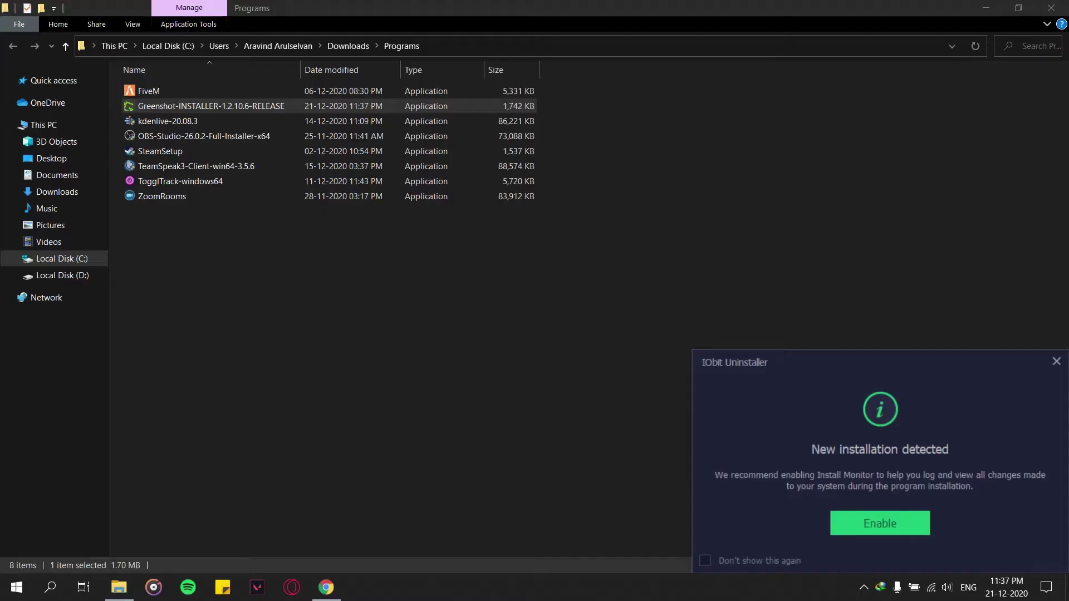
click(1055, 362)
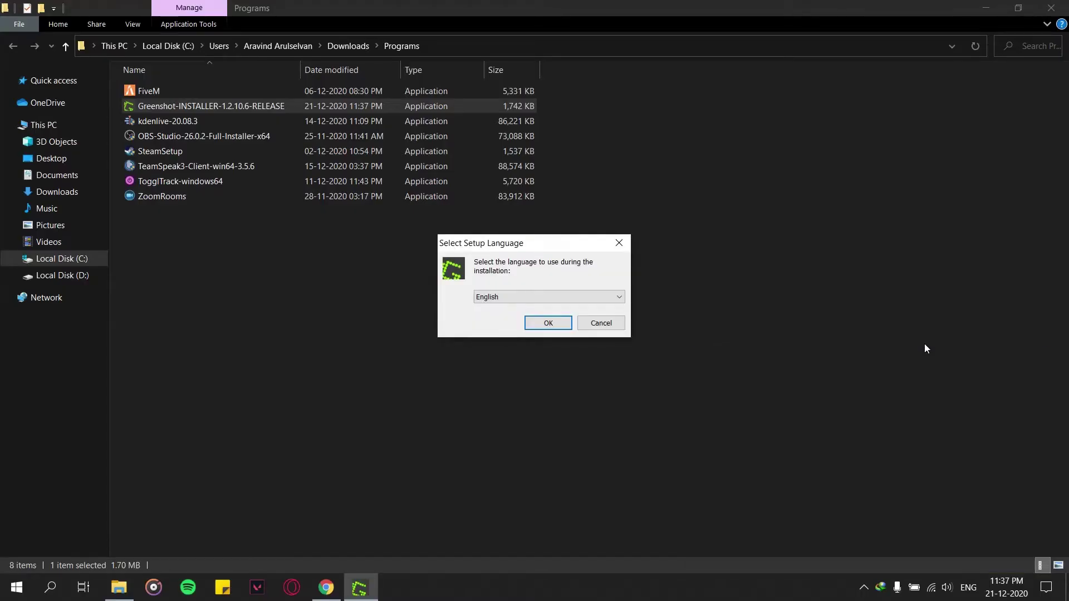
click(545, 323)
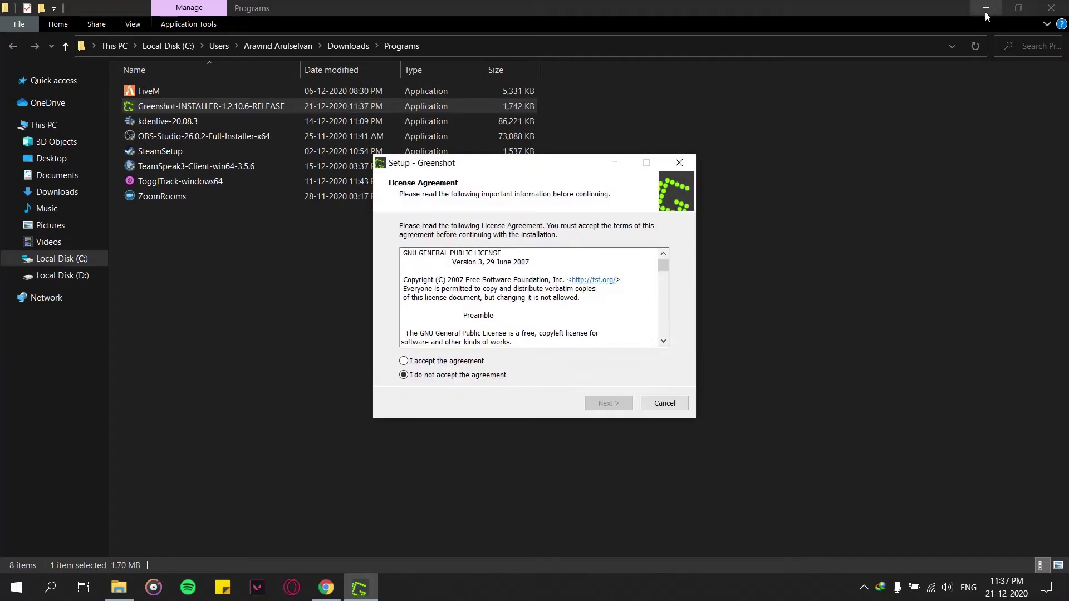
Accept the license agreement and confirm C:\Program Files\Greenshot as the destination, installing into the existing folder.
click(985, 12)
click(462, 361)
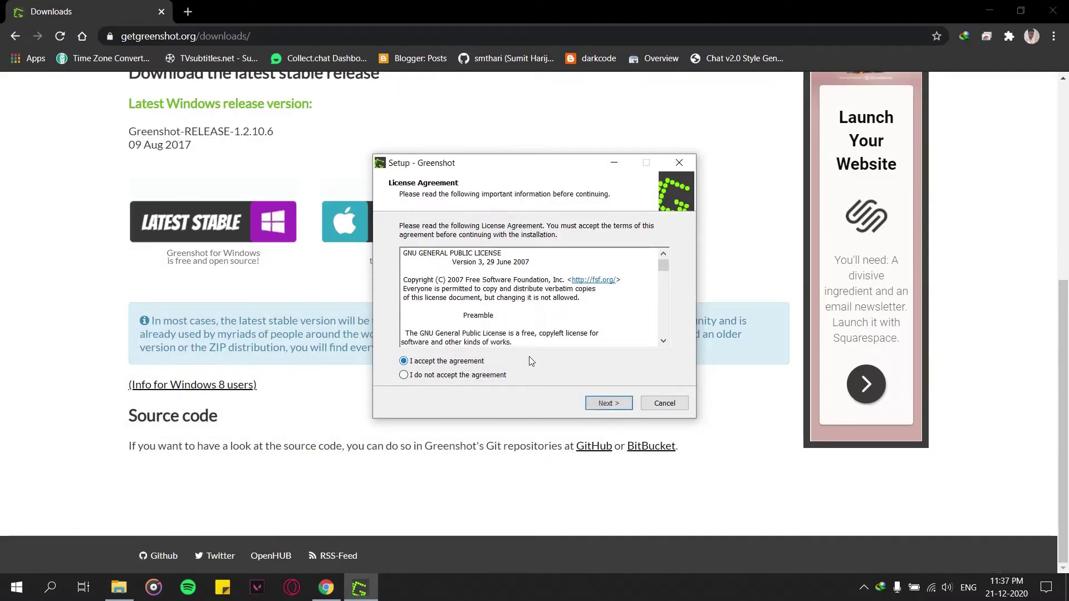
scroll(612, 339, down, 10)
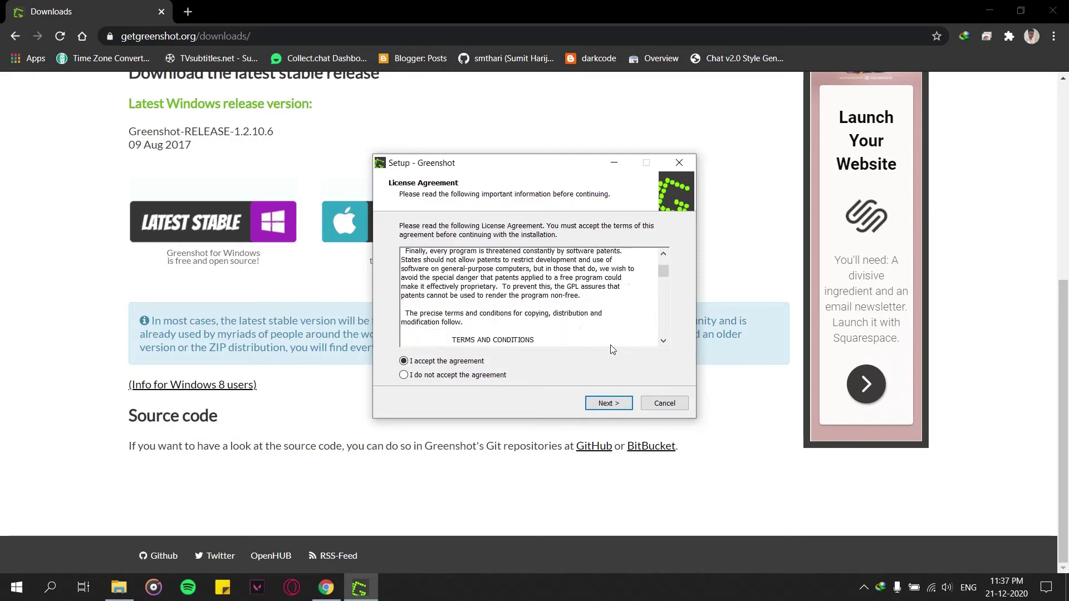
scroll(612, 346, down, 15)
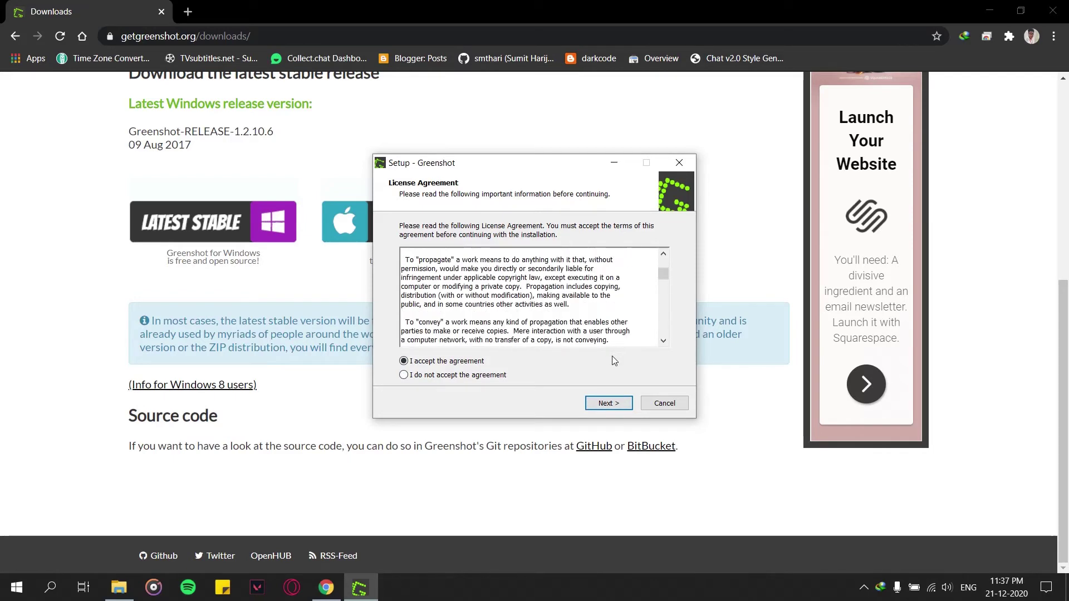
click(608, 403)
click(608, 403)
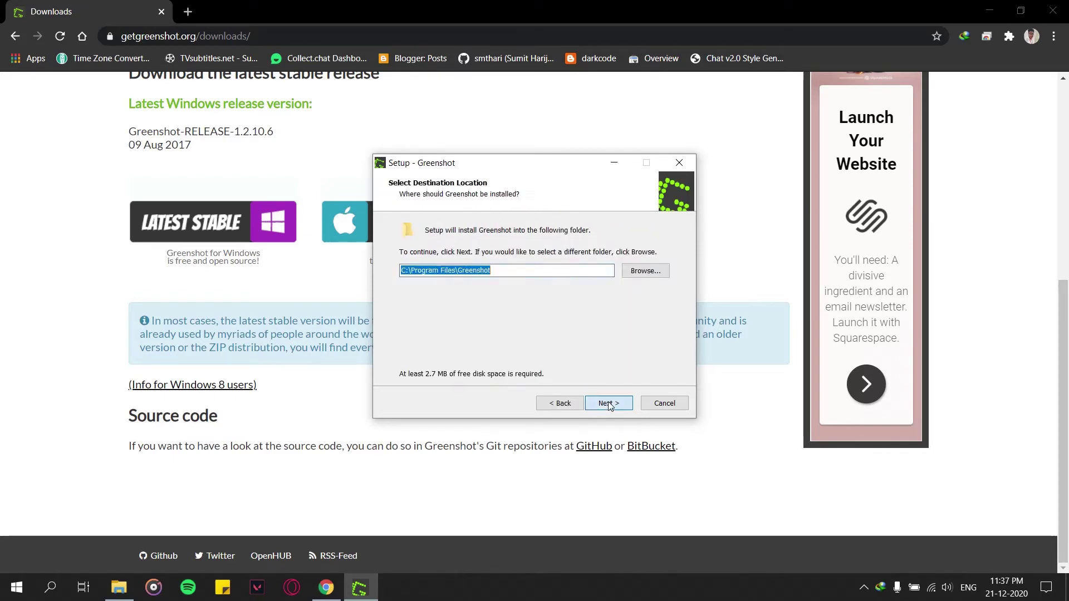
click(609, 404)
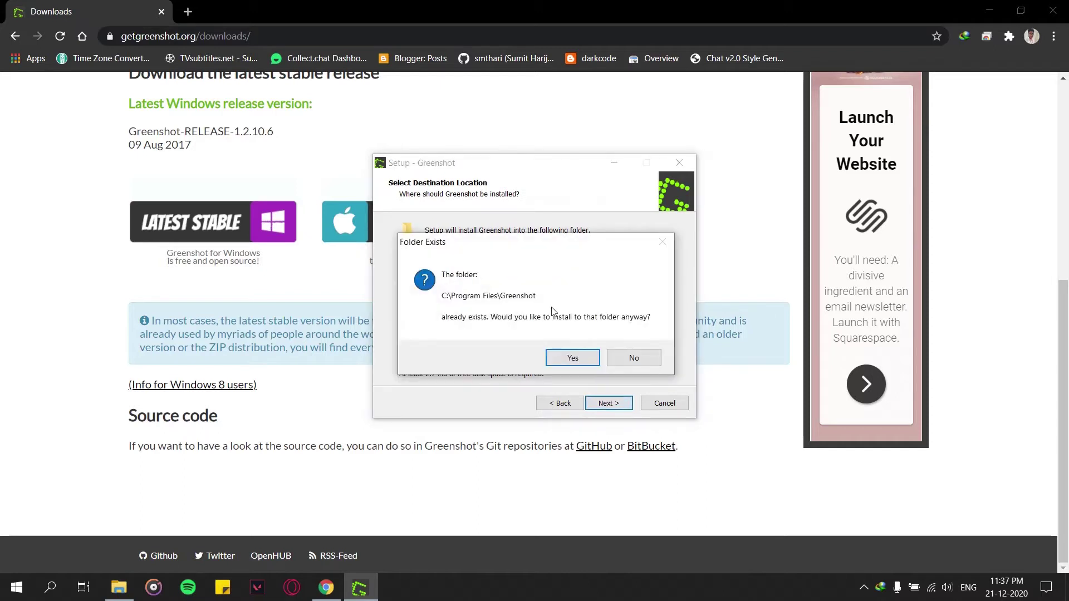
click(564, 358)
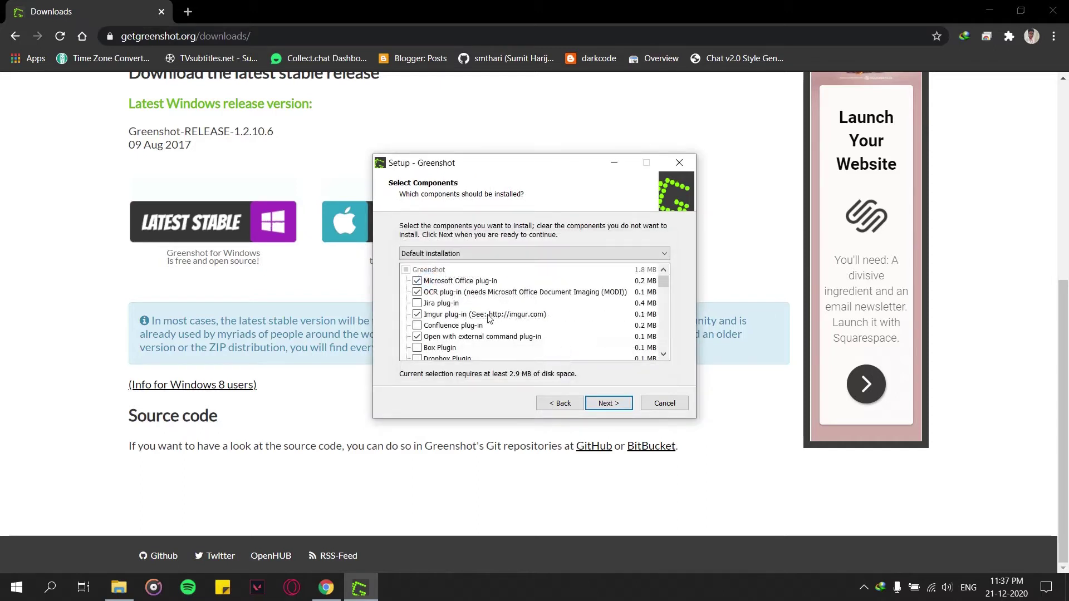
Add the Jira, Box, Dropbox, Flickr, Picasa and Photobucket plug-ins to the components and continue to the additional tasks.
click(418, 304)
scroll(425, 326, down, 1)
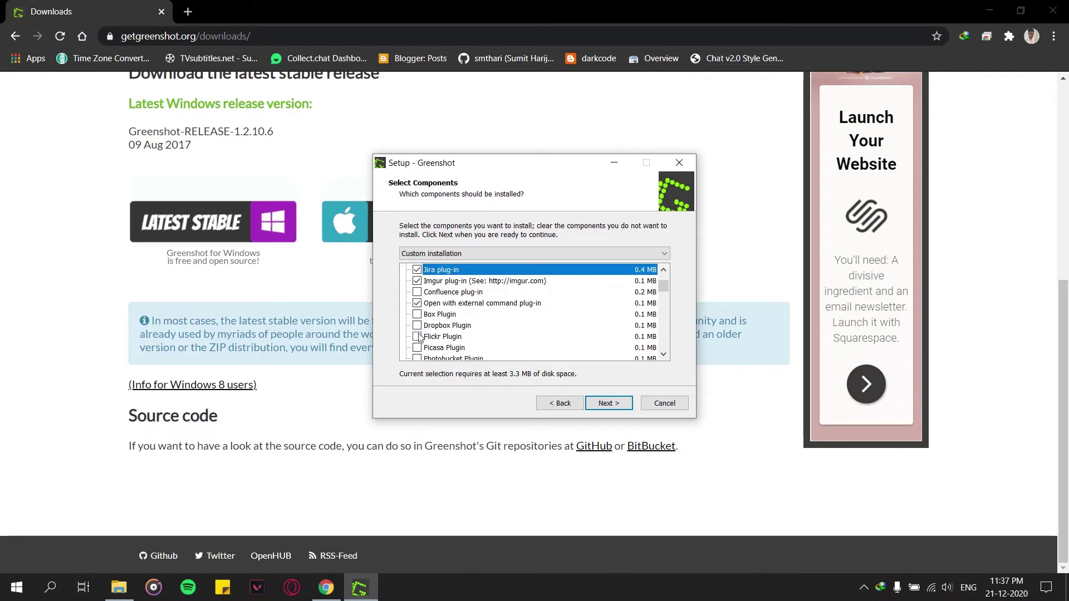
click(417, 314)
click(417, 325)
click(417, 337)
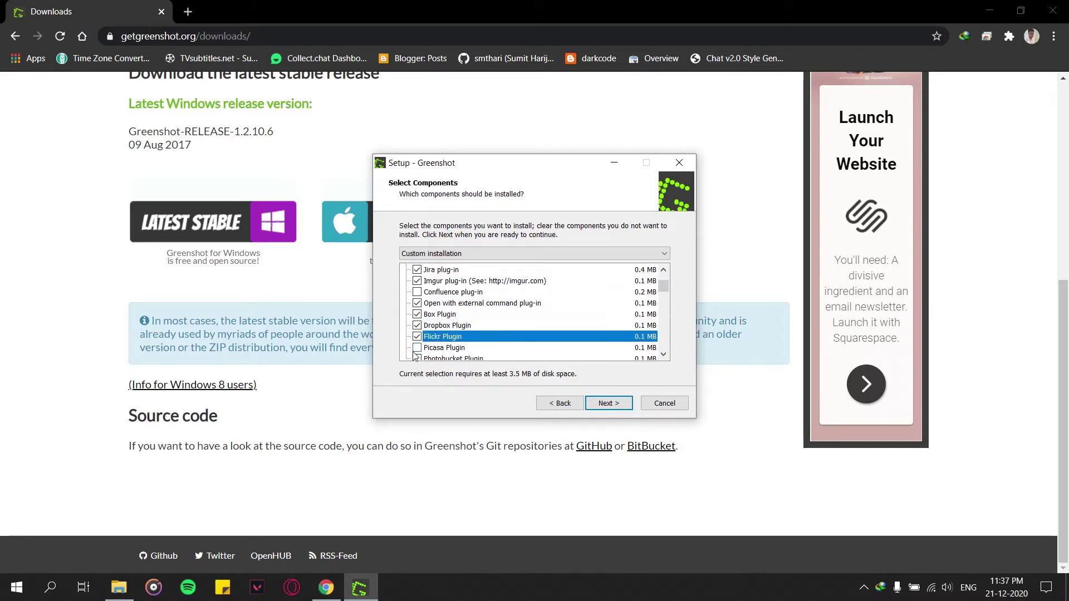
click(418, 348)
scroll(422, 349, down, 3)
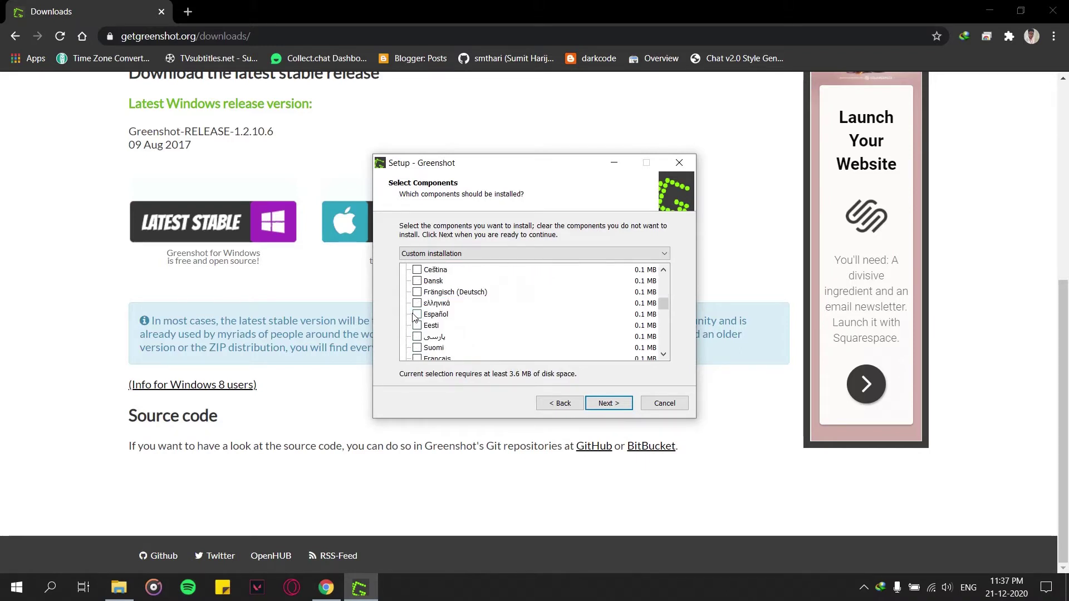
scroll(419, 323, up, 3)
click(419, 326)
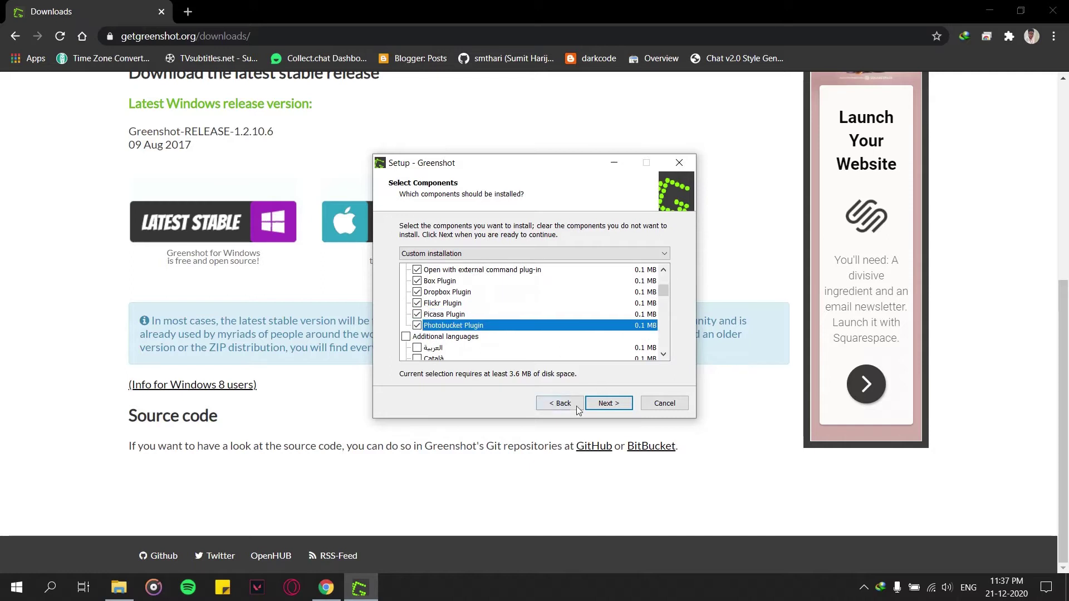
click(608, 403)
click(608, 403)
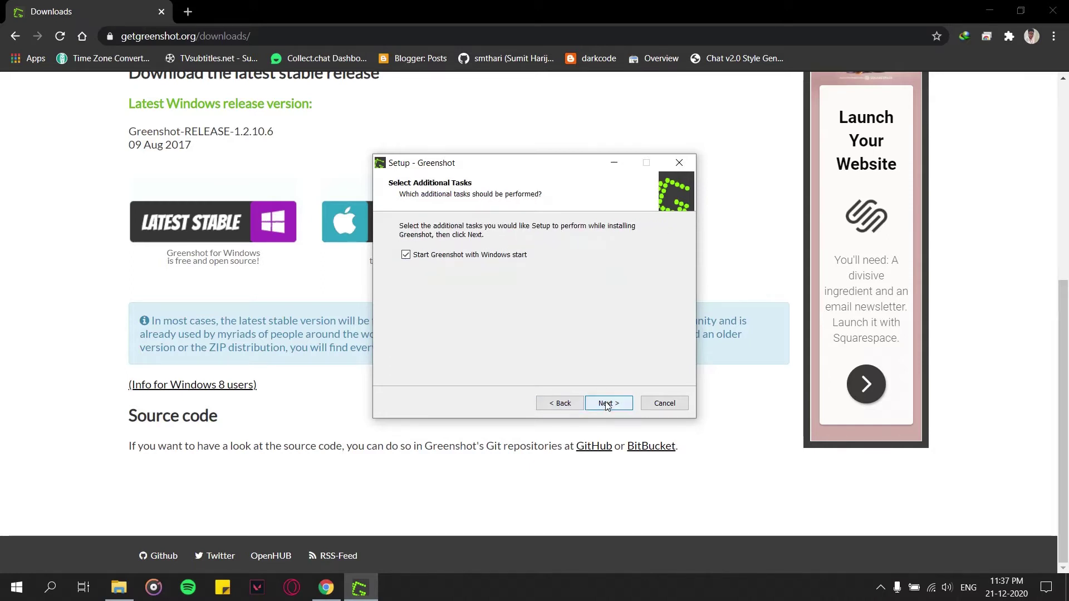
Turn off starting Greenshot with Windows and run the installation.
click(406, 255)
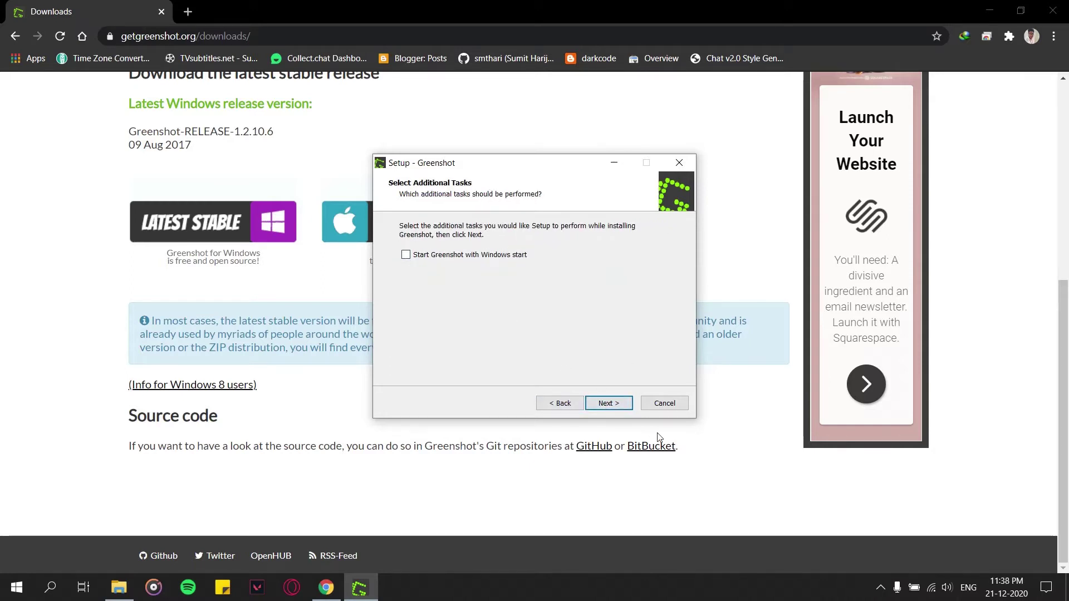
click(610, 405)
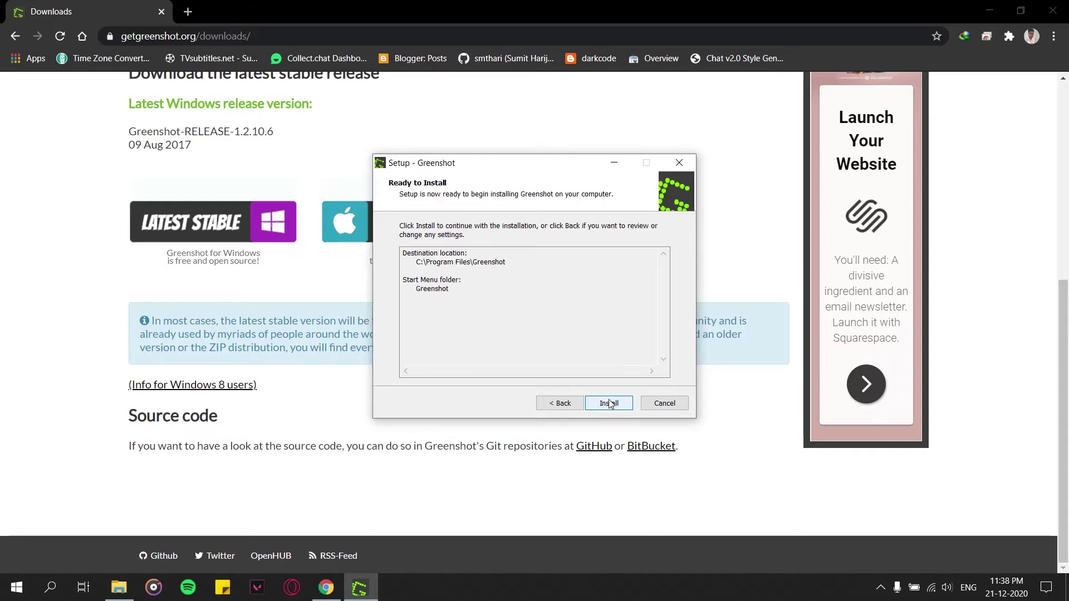
click(611, 404)
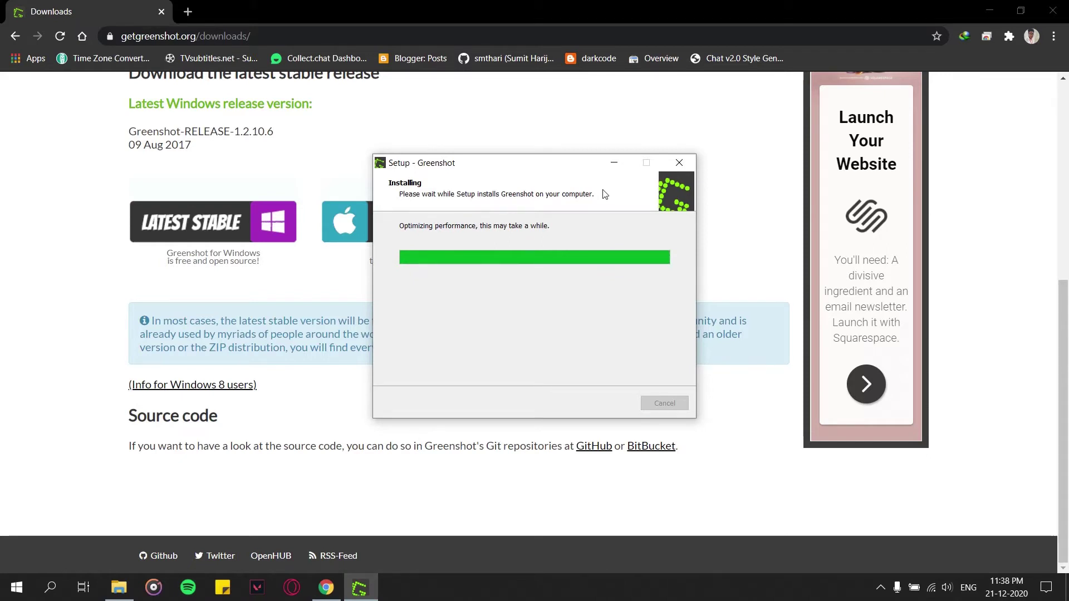
key(Return)
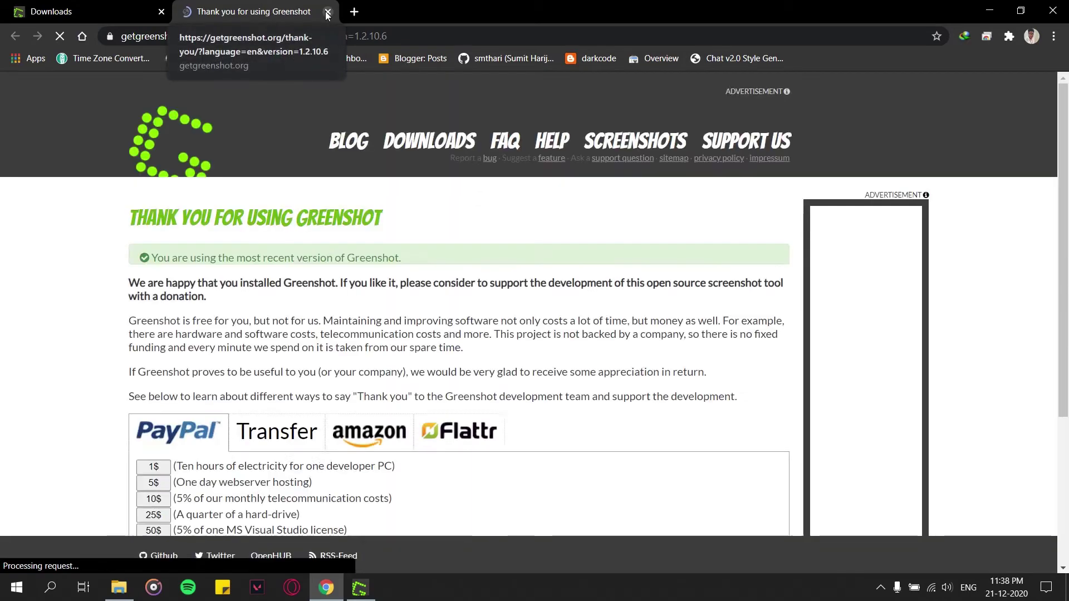
Look through the Greenshot thank-you page, then close it and the browser to return to the setup wizard.
scroll(389, 267, down, 5)
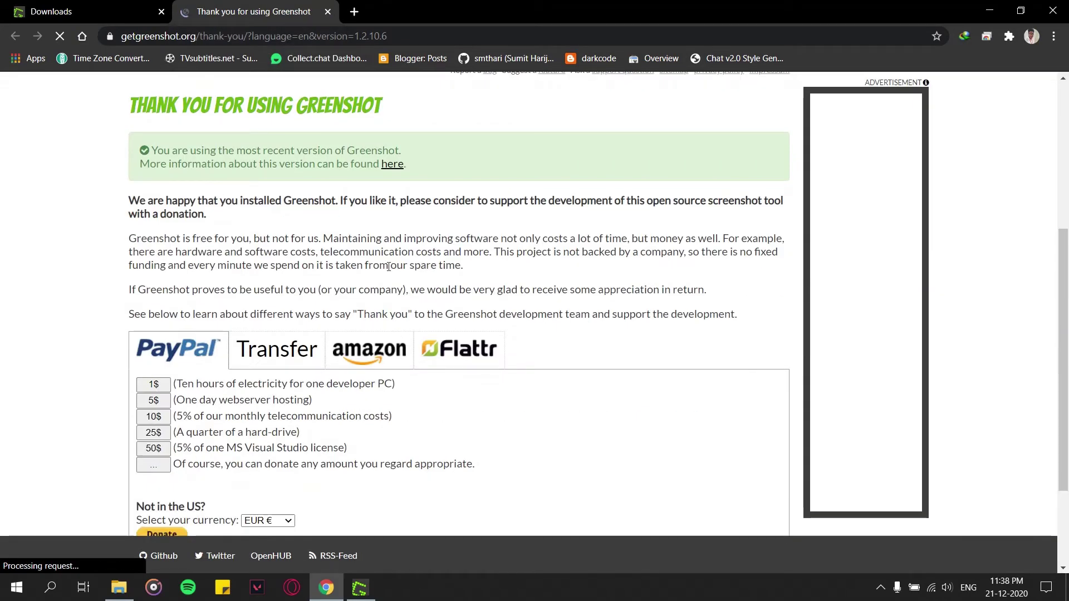
scroll(247, 280, down, 2)
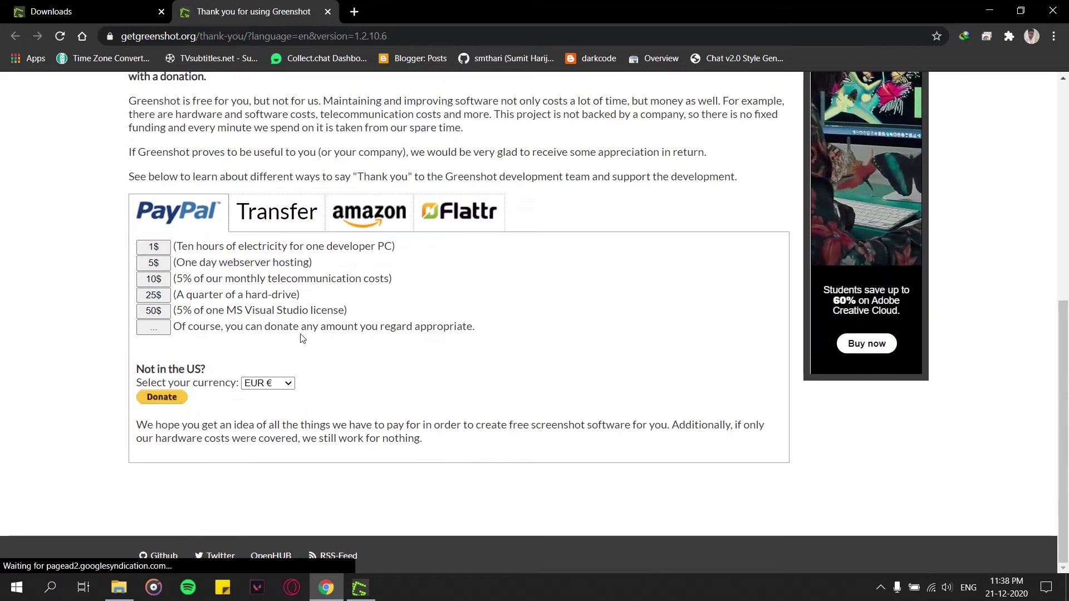
key(ctrl+w)
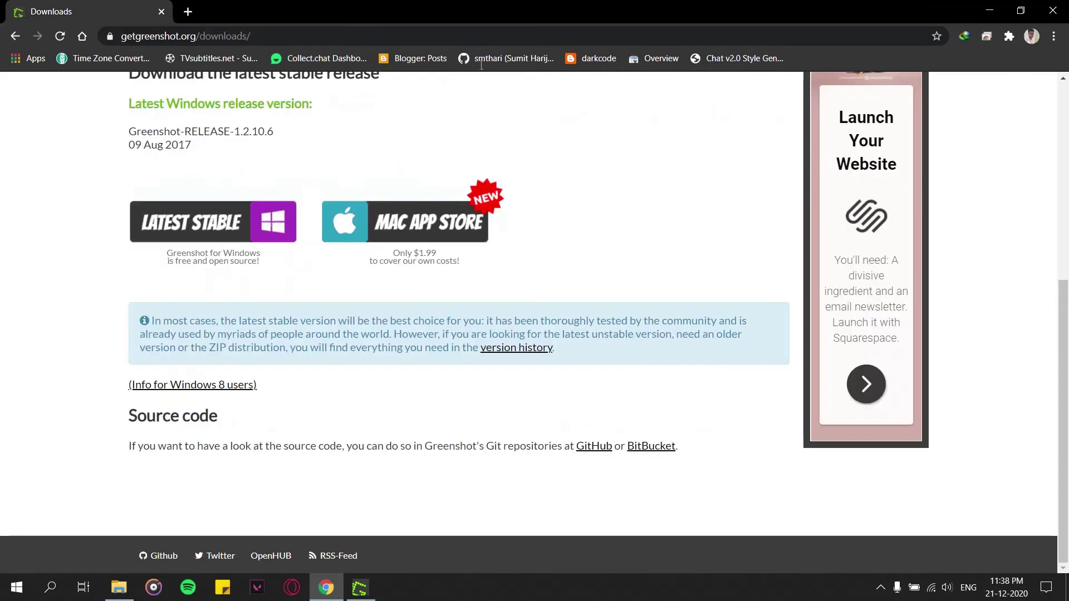
click(1053, 10)
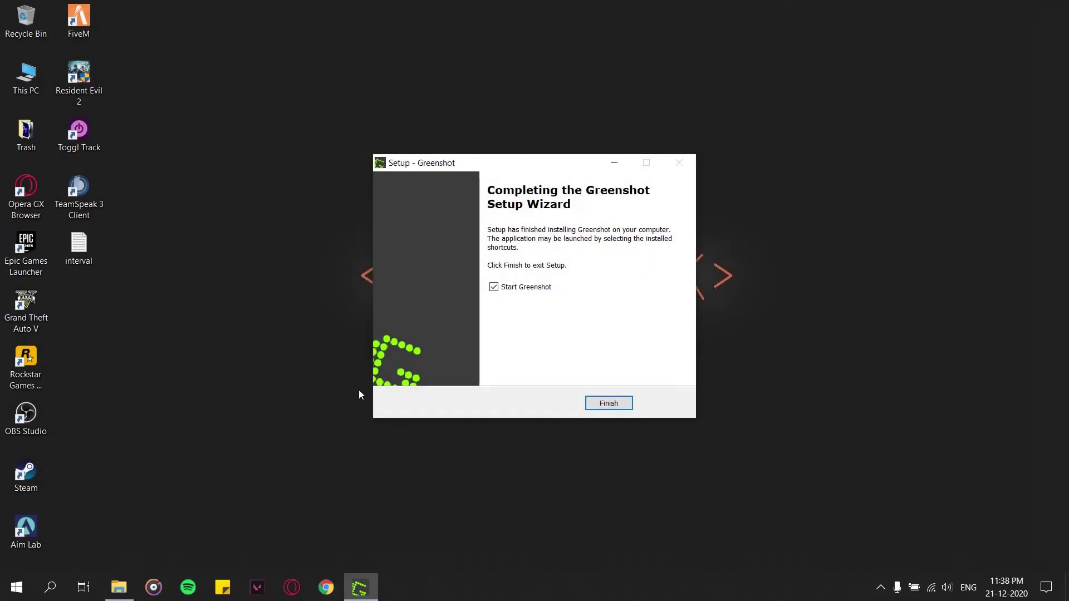
Turn off the Start Greenshot option and finish the setup wizard.
click(500, 286)
click(608, 403)
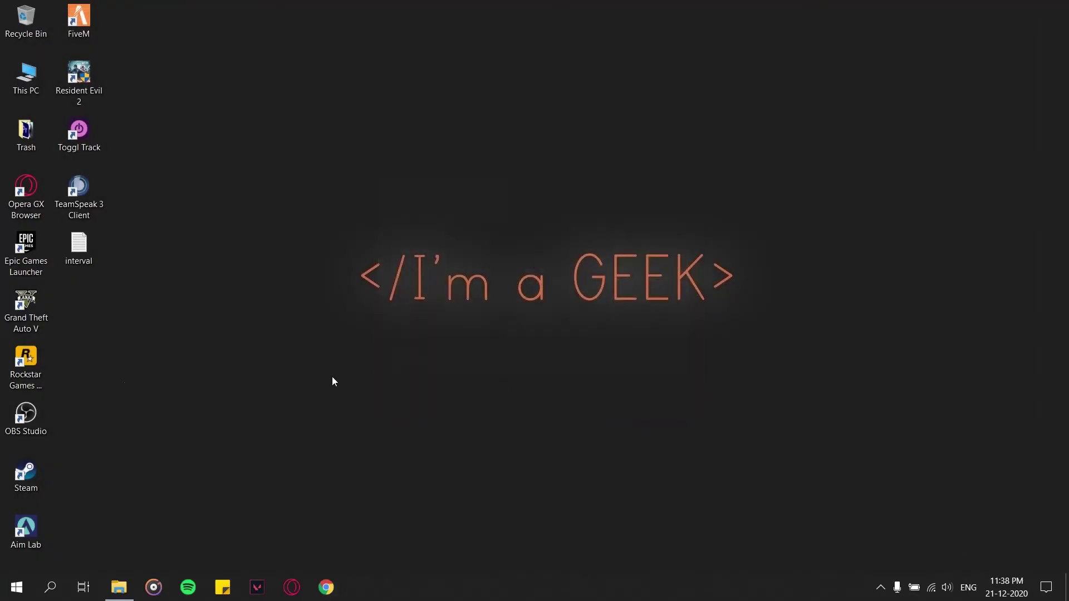
Find Greenshot through Windows search, launch it and confirm English as its language.
click(45, 594)
text(gree)
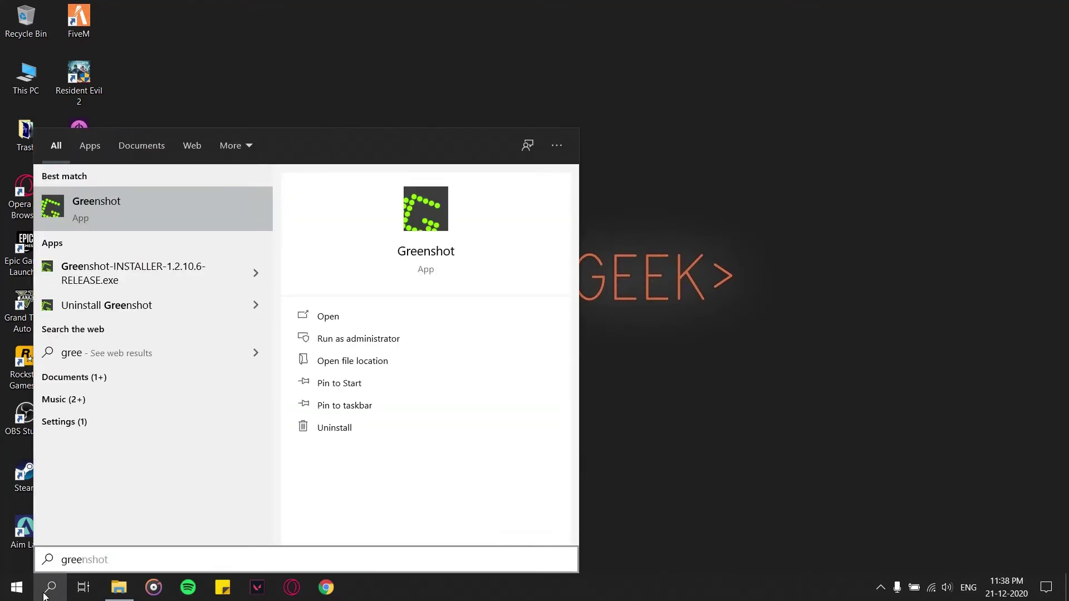
key(Return)
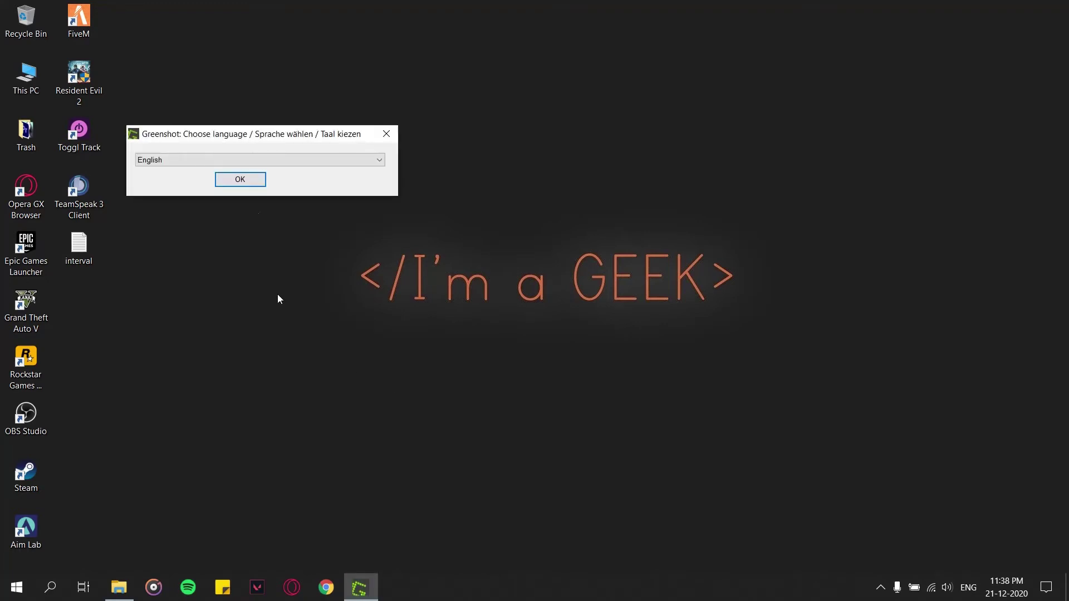
click(241, 180)
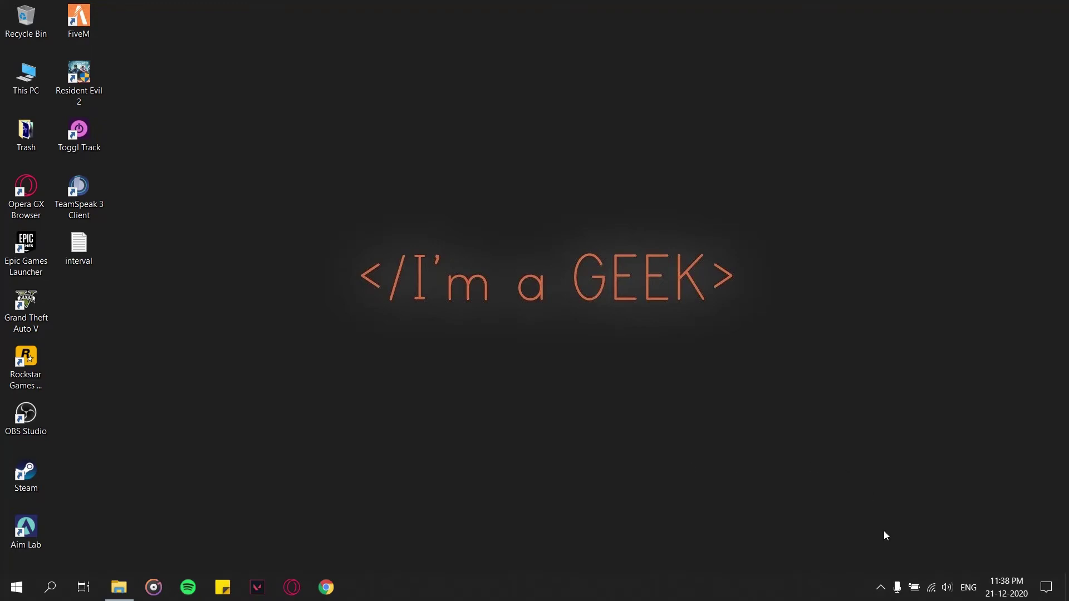
click(880, 596)
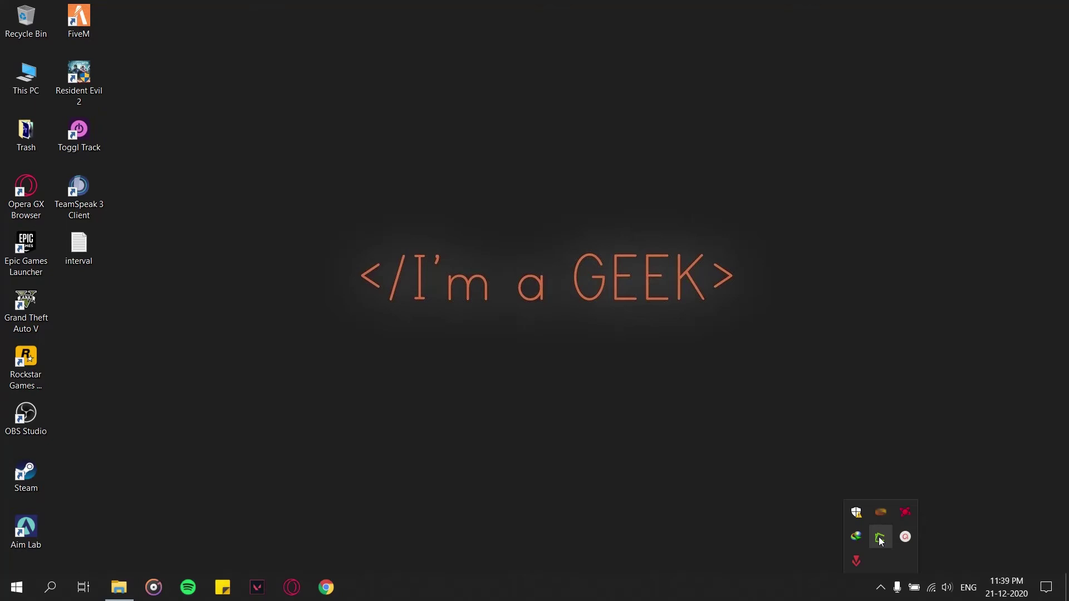
right_click(880, 538)
click(365, 333)
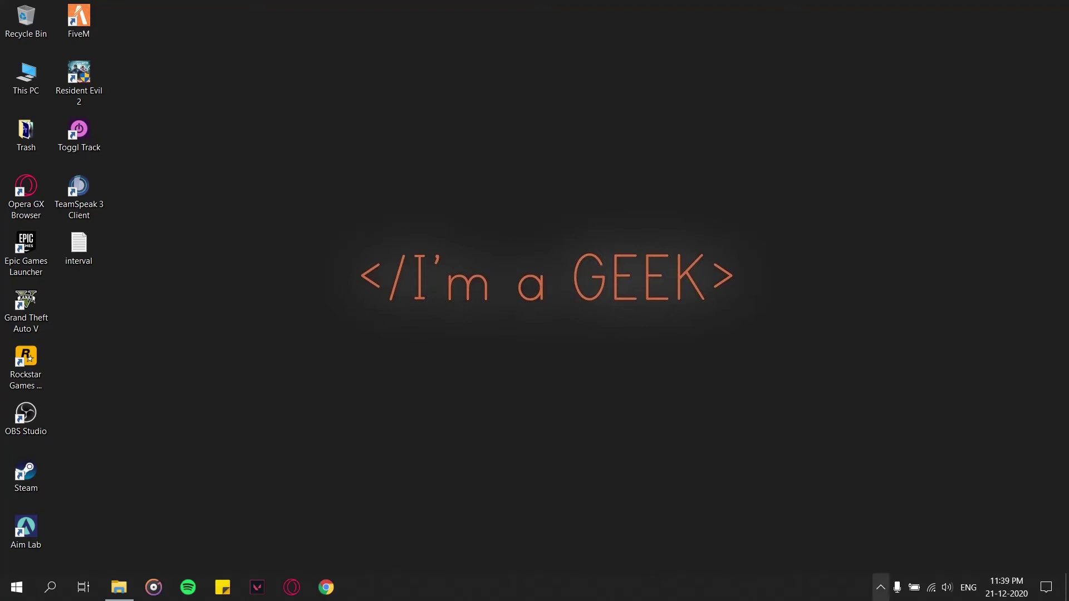
Capture a region of about 981 × 324 px around the wallpaper text with Greenshot, send it to MS Paint, and close Paint.
click(881, 589)
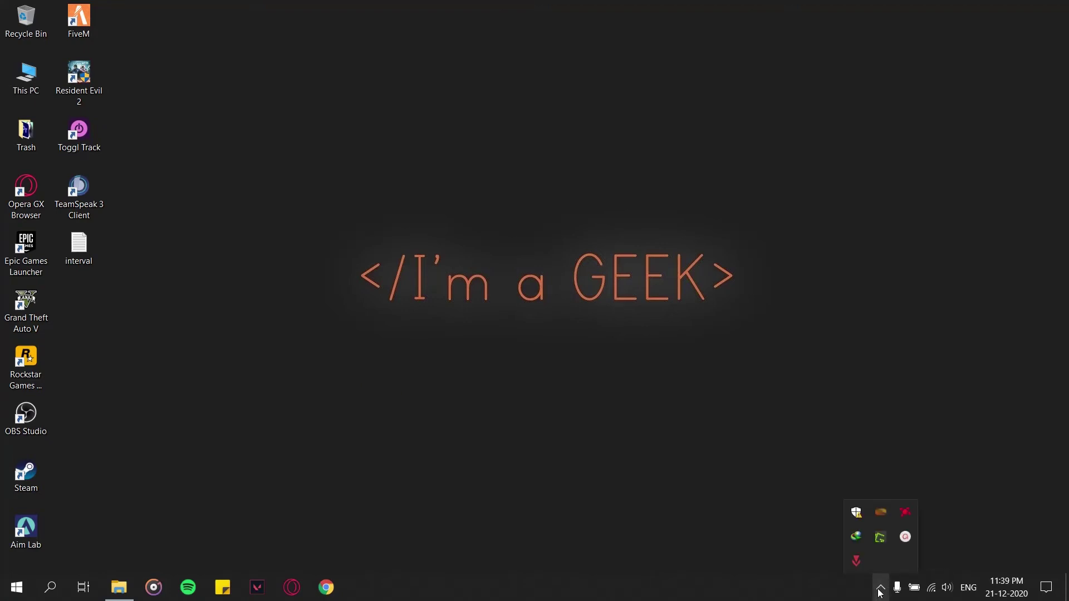
right_click(885, 540)
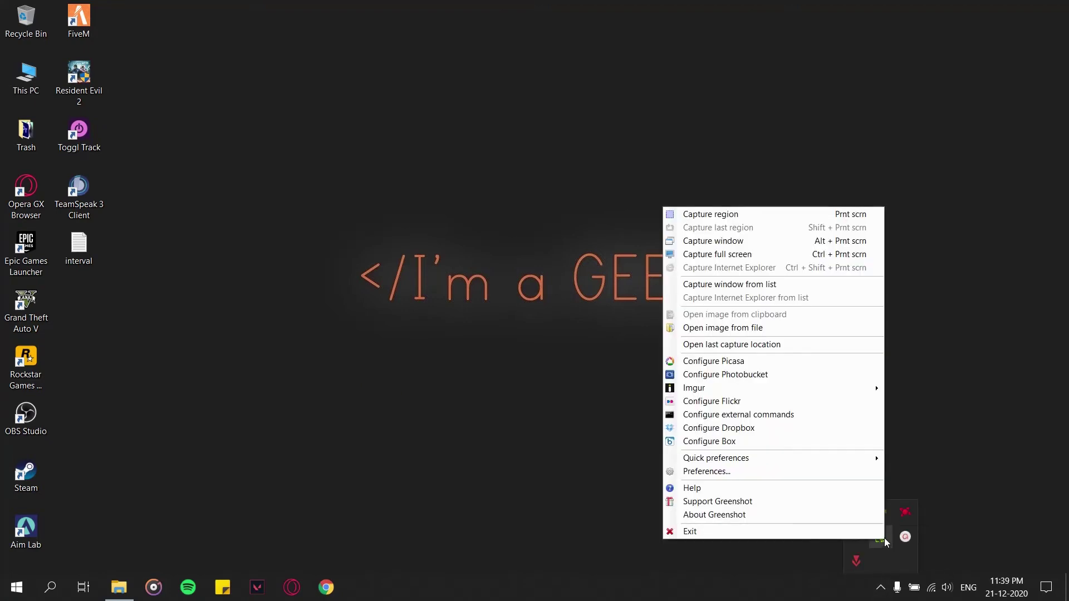
click(761, 219)
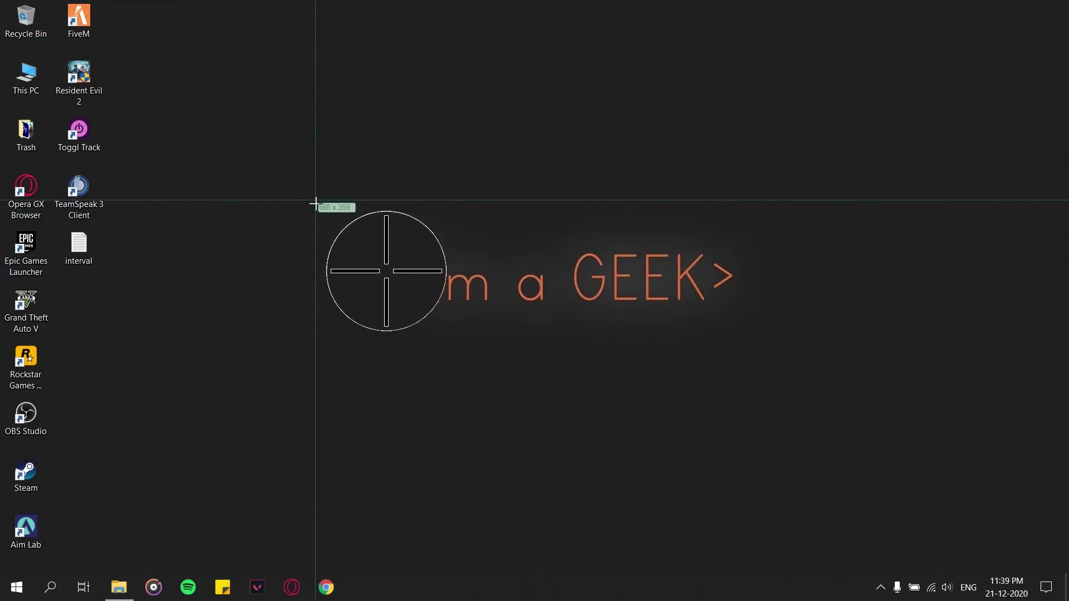
drag(293, 189, 839, 368)
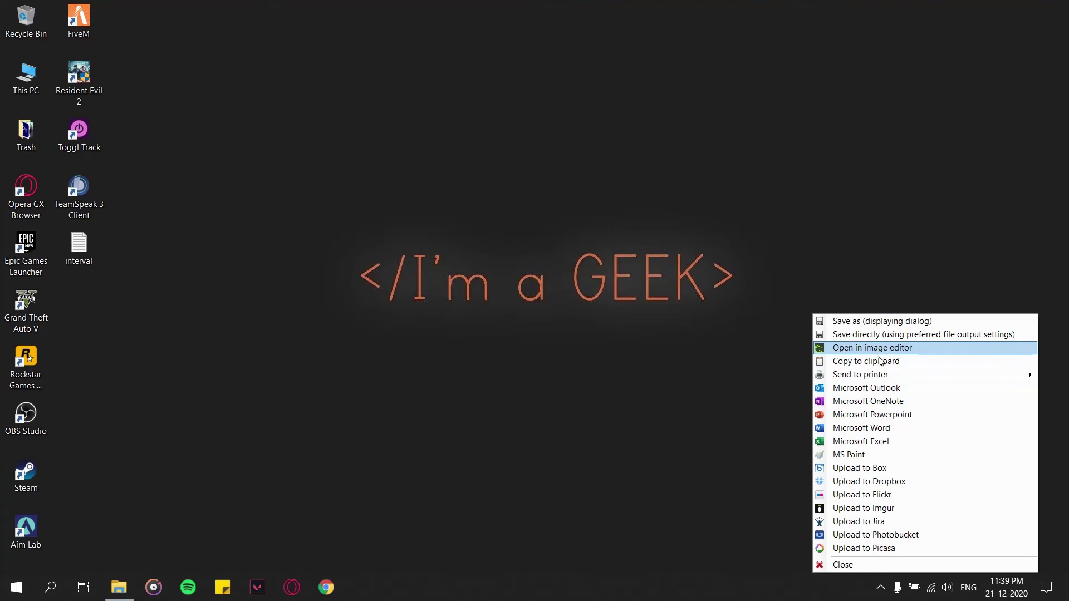
click(857, 455)
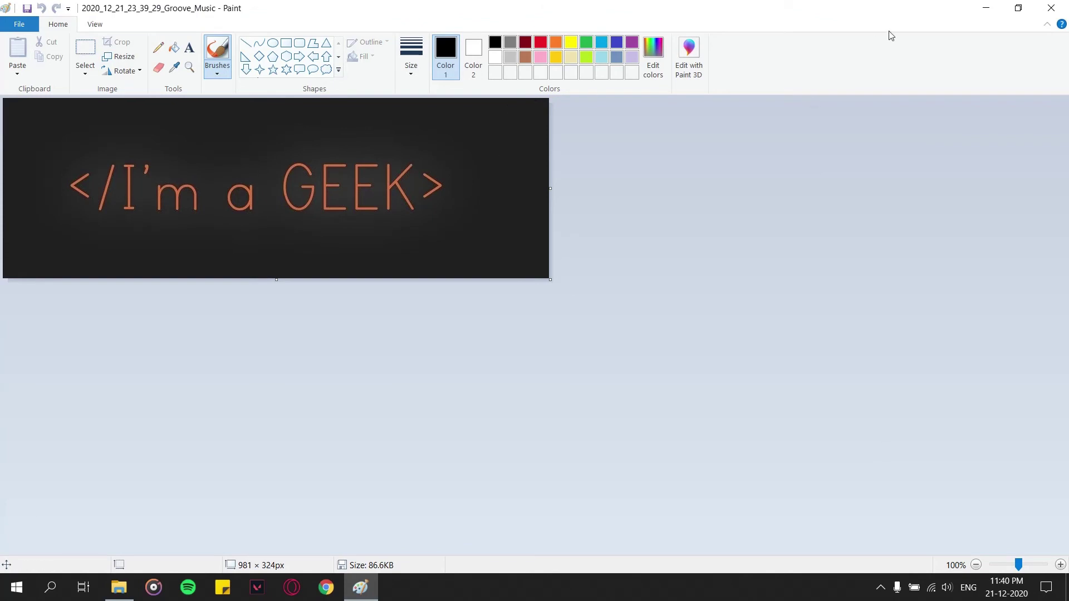
click(1051, 8)
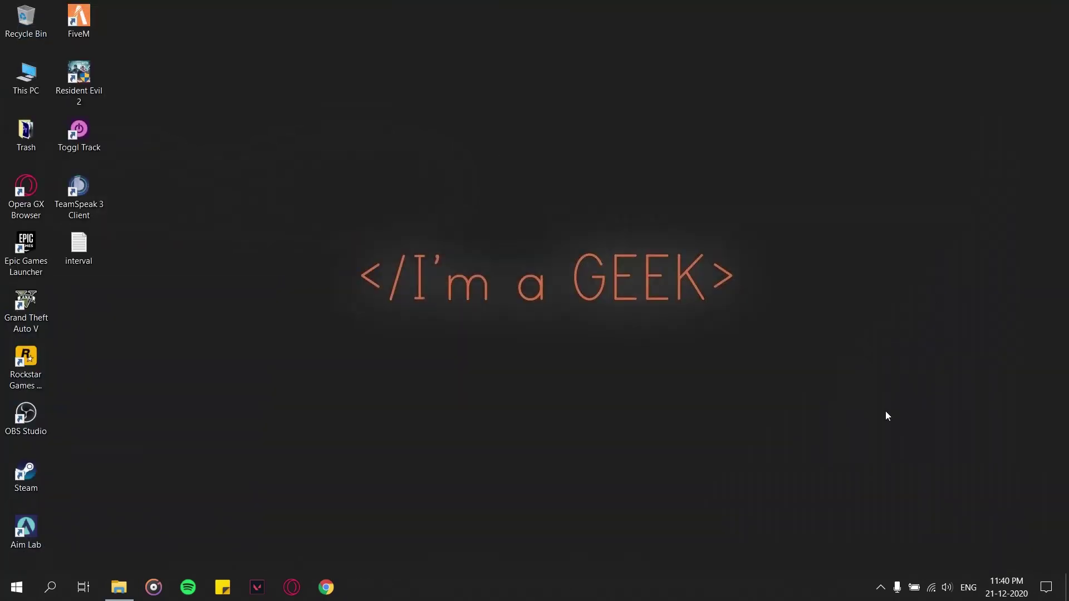
Capture a wider region of about 1169 × 341 px around the wallpaper text, send it to MS Paint, and close Paint.
click(882, 589)
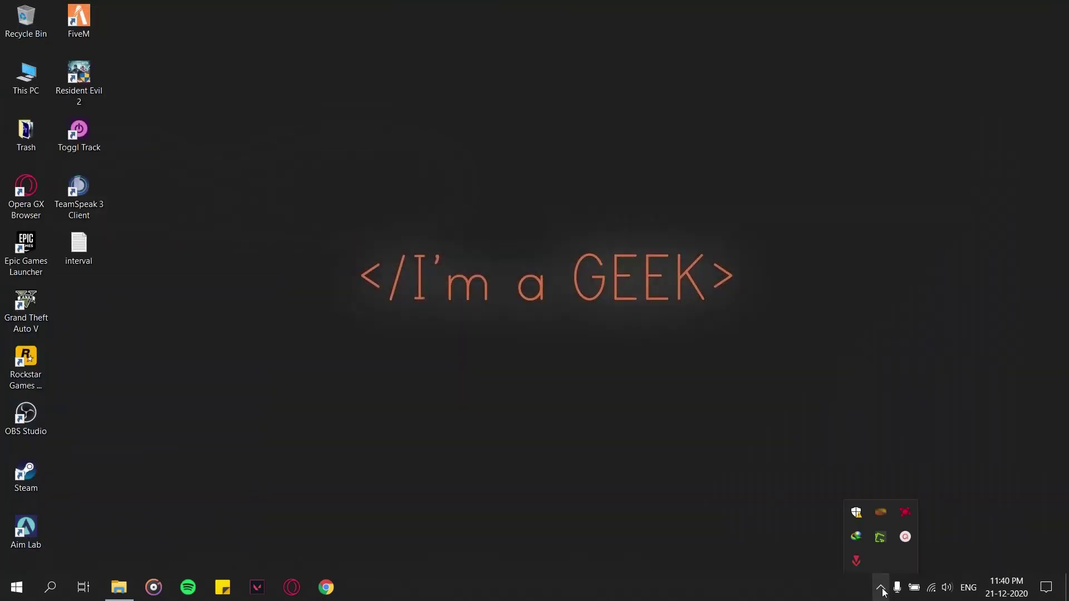
right_click(882, 544)
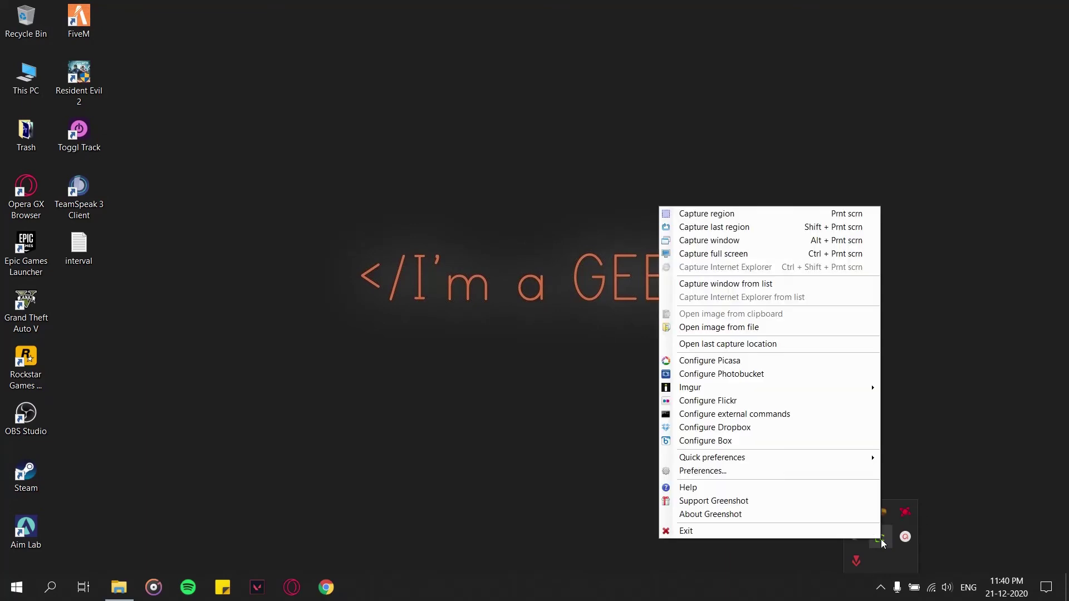
click(757, 220)
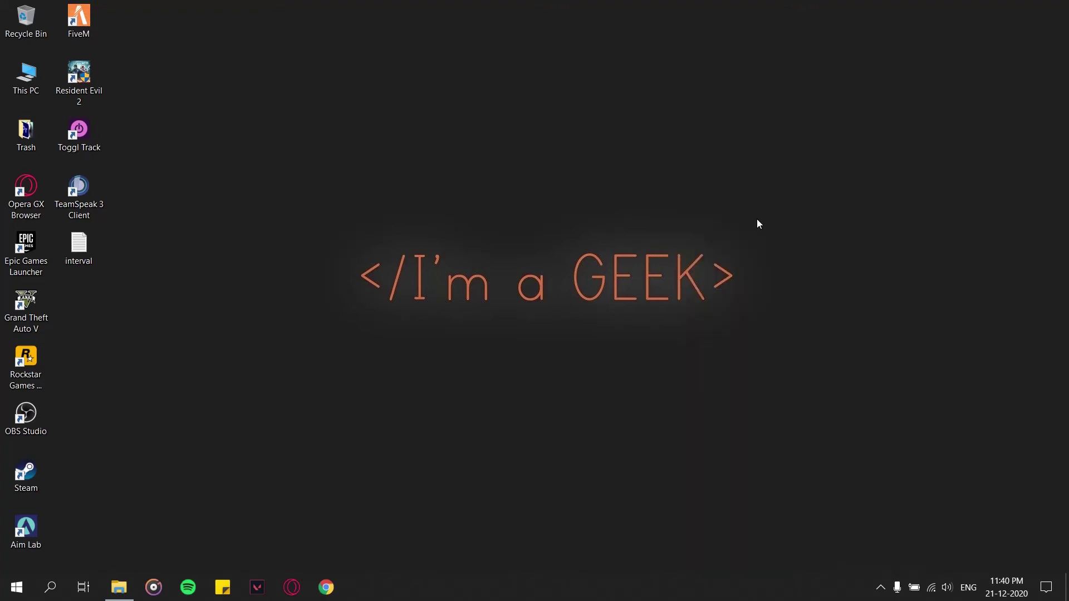
drag(245, 184, 894, 375)
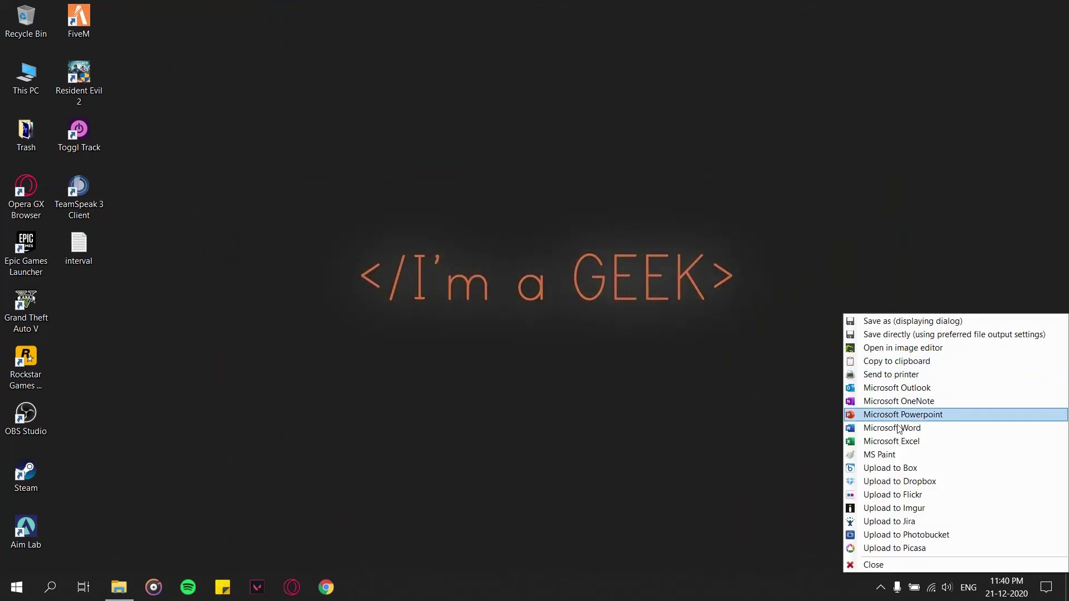
click(885, 455)
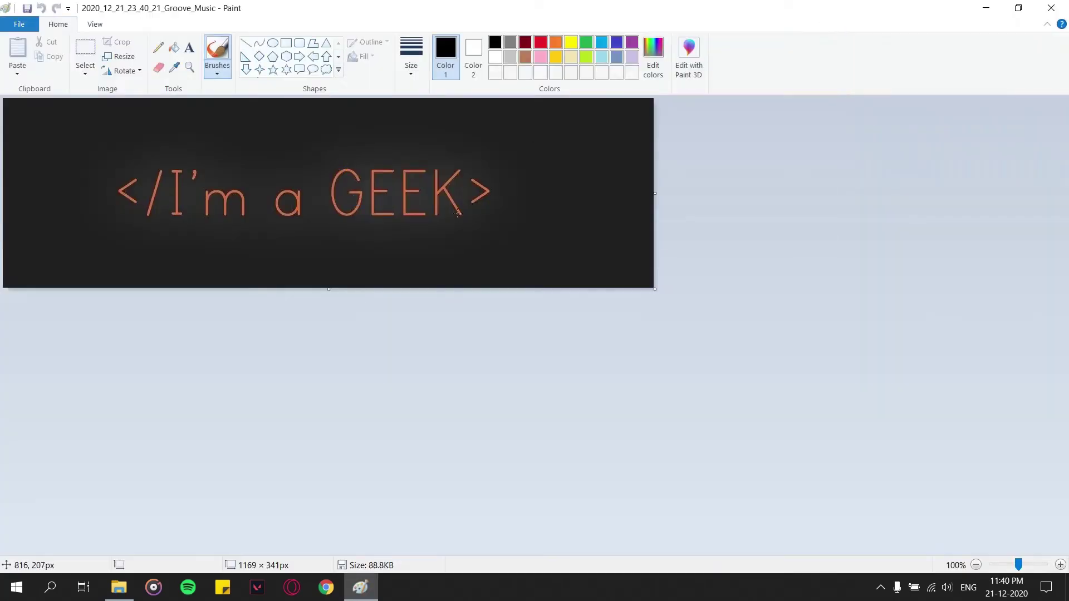
click(1051, 8)
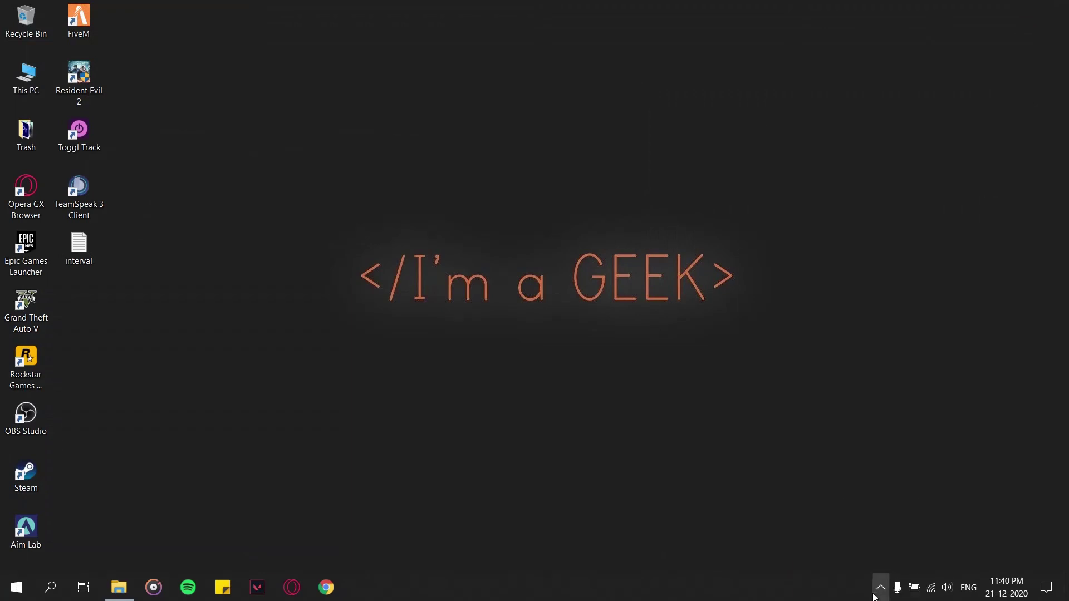
Capture the full screen with Greenshot and save it as a PNG on Local Disk (D:) under the suggested file name.
click(874, 595)
right_click(882, 543)
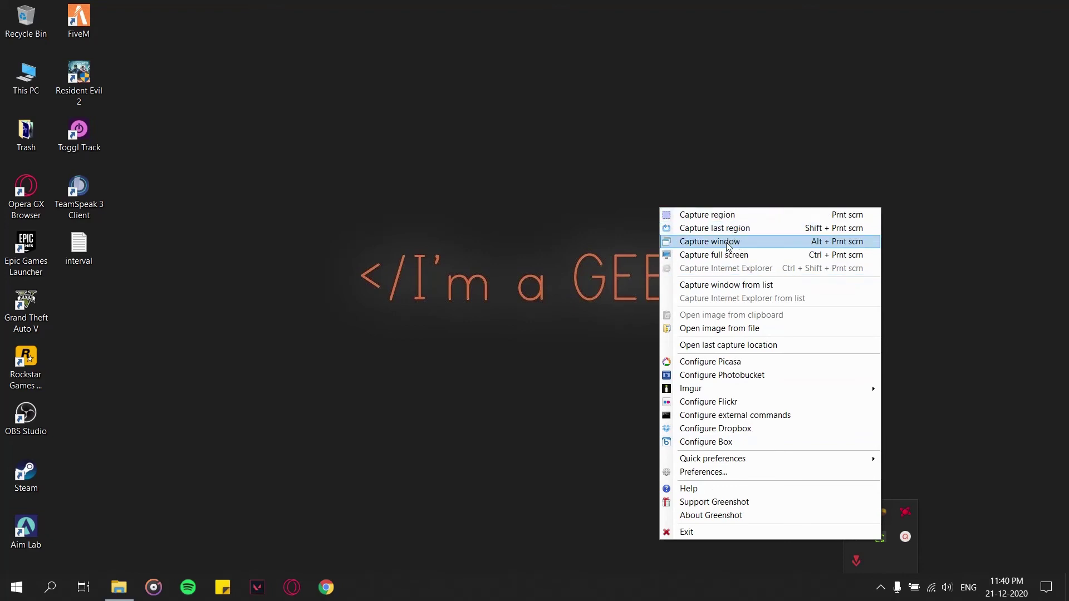
click(757, 254)
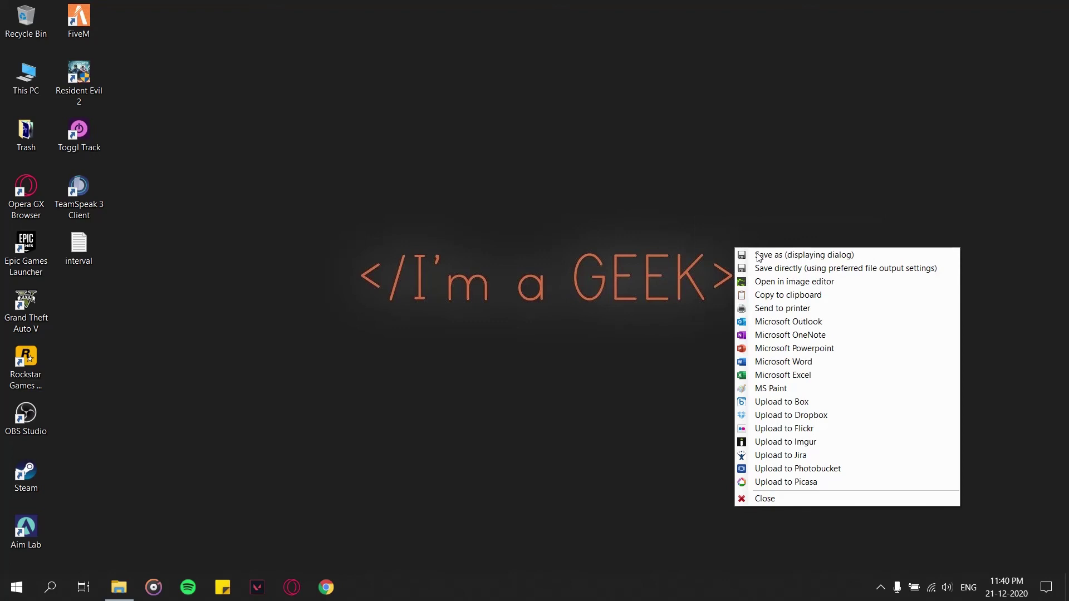
click(794, 266)
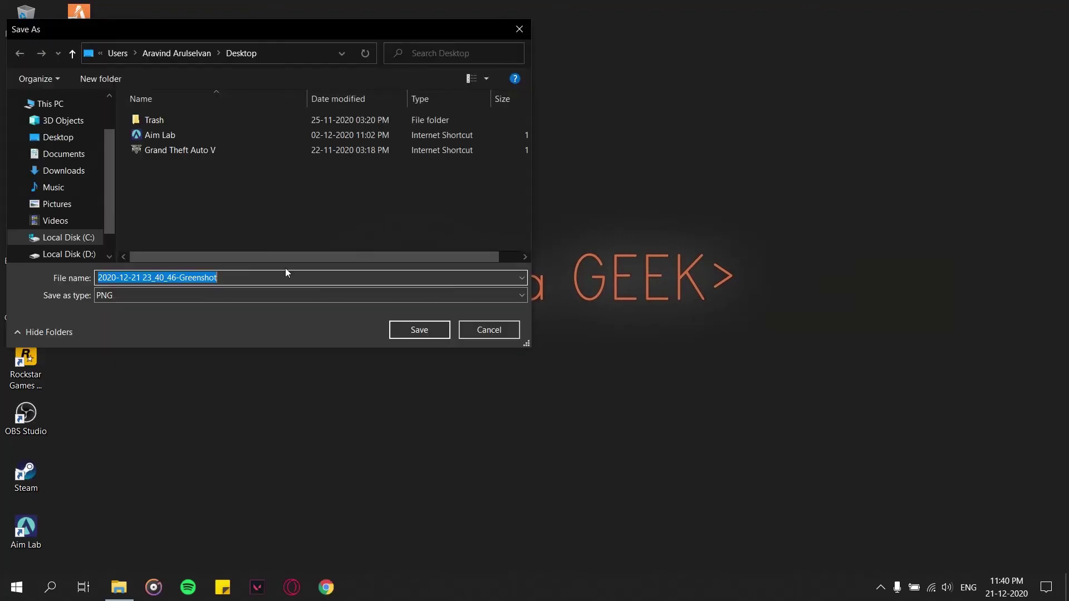
click(96, 254)
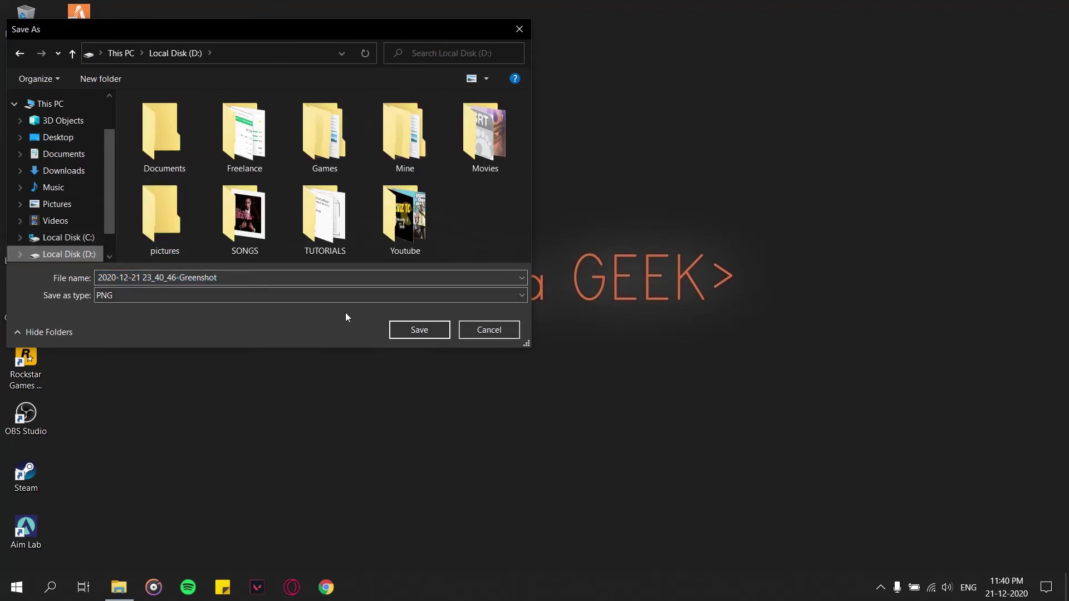
click(405, 330)
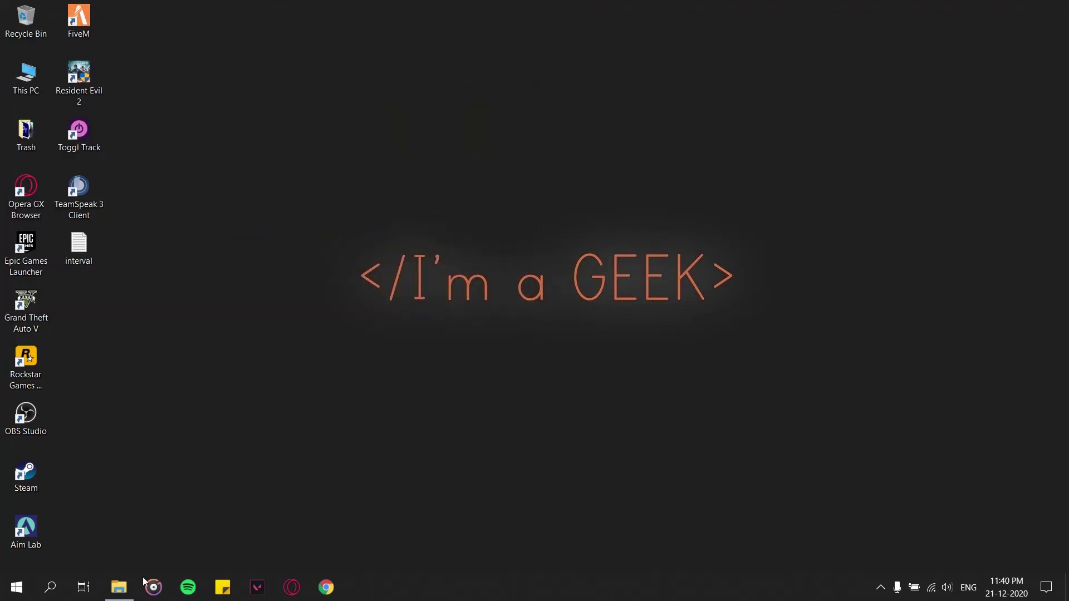
View the saved Greenshot PNG from Local Disk (D:) in Photos, then close it and minimize File Explorer.
click(119, 587)
click(86, 273)
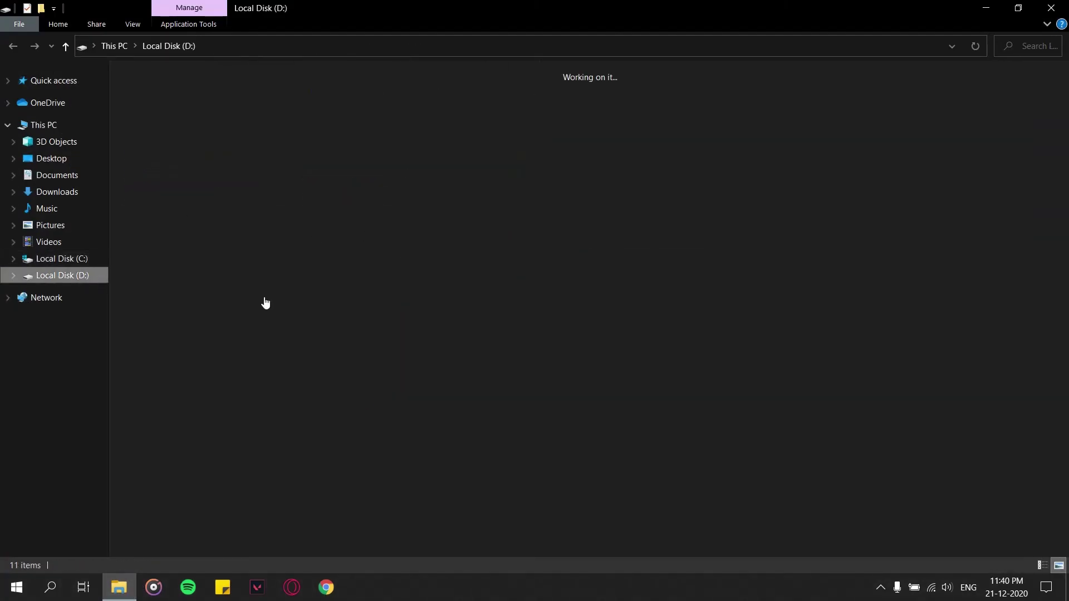
click(883, 139)
double_click(883, 139)
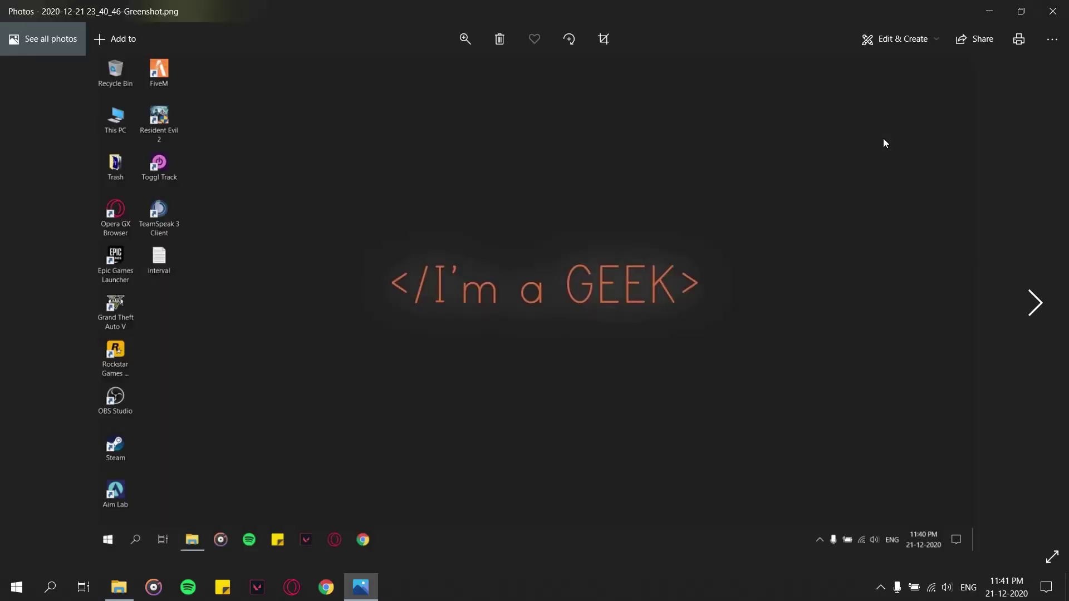
click(1052, 12)
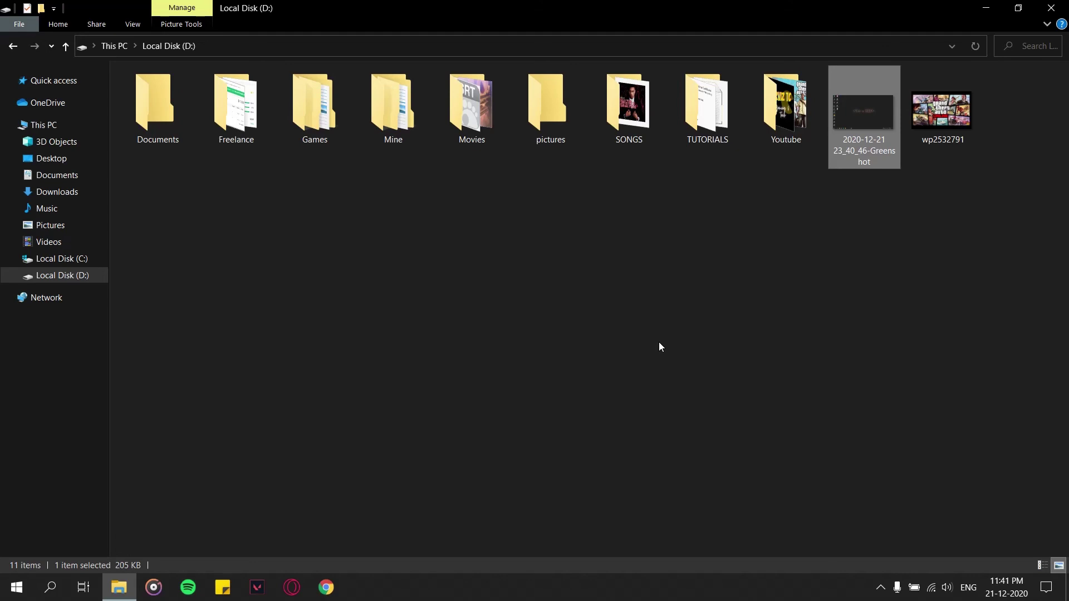
click(986, 8)
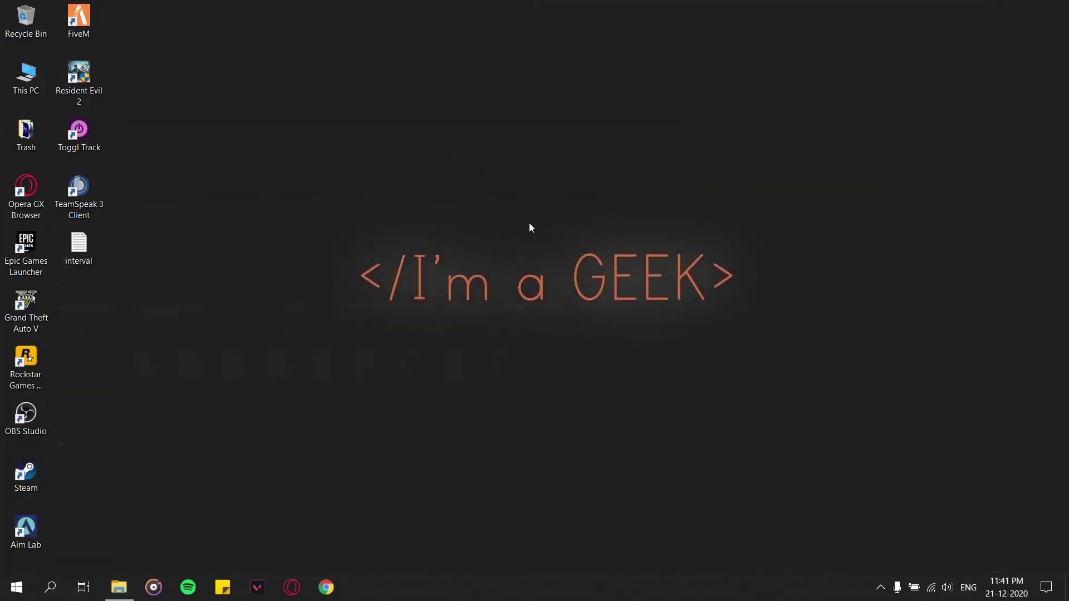
Open Google Chrome.
click(328, 588)
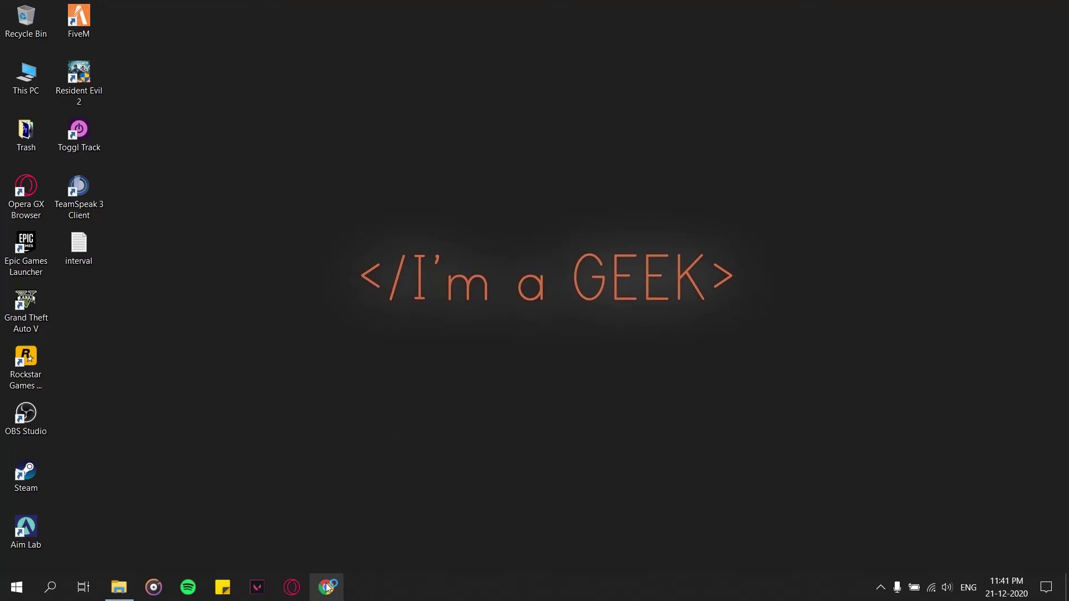